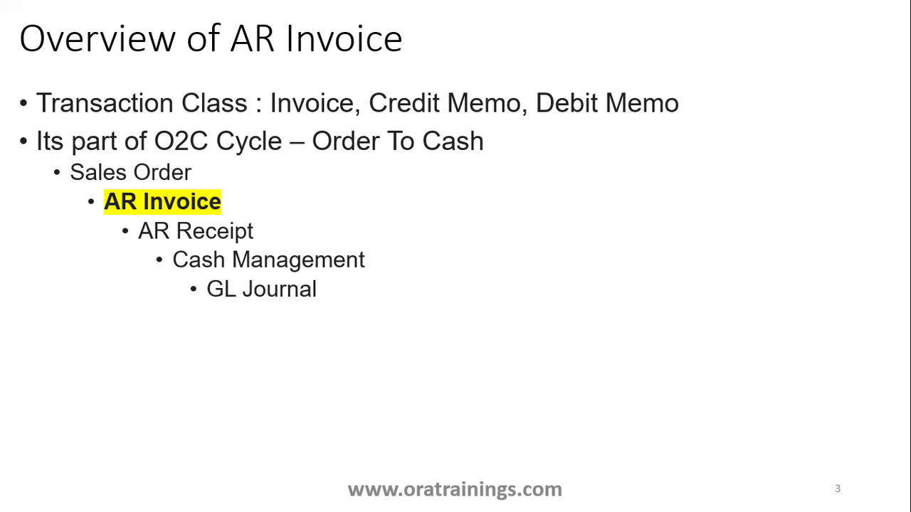
Step: Advance to the Navigation slide and switch to the Oracle Applications window in Chrome
key("Right")
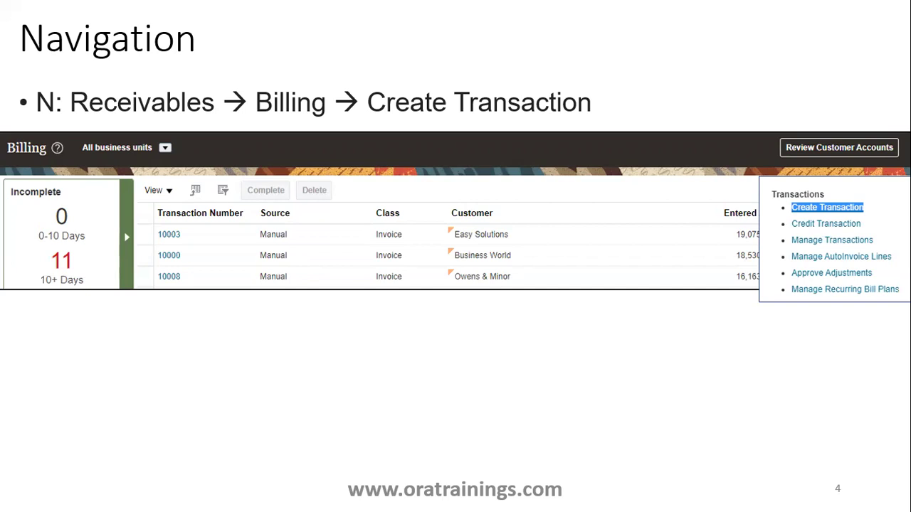
key("alt+Tab")
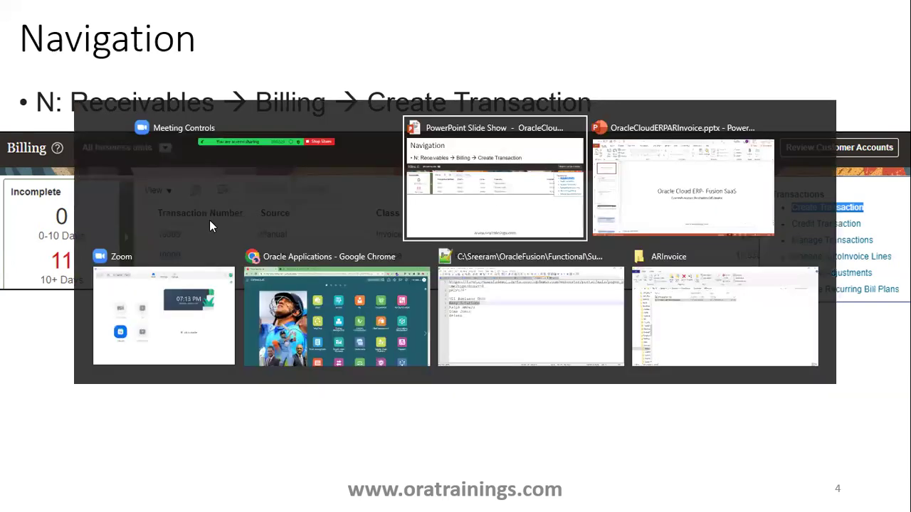
key("alt+Tab")
key("alt+Tab")
key("alt+Tab")
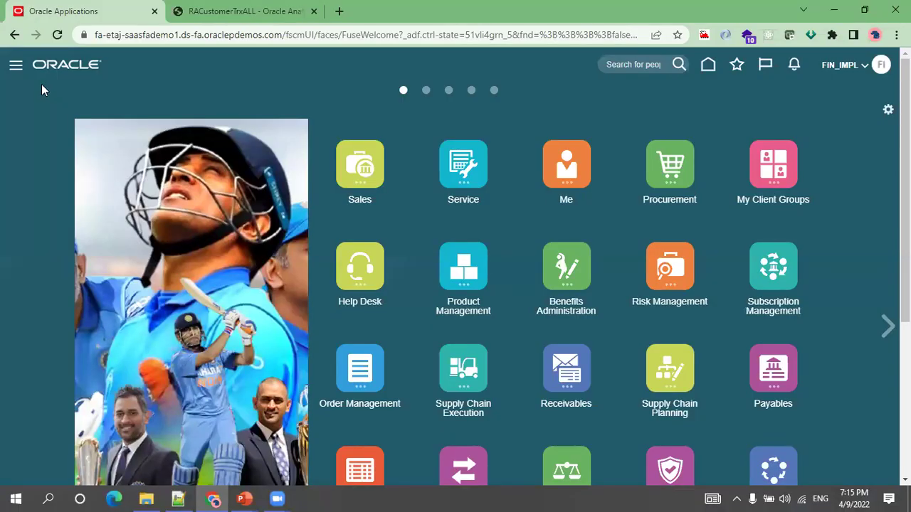
Step: Open the Billing work area under Receivables and start creating a new transaction
left_click(582, 379)
scroll(583, 377, "down", 2)
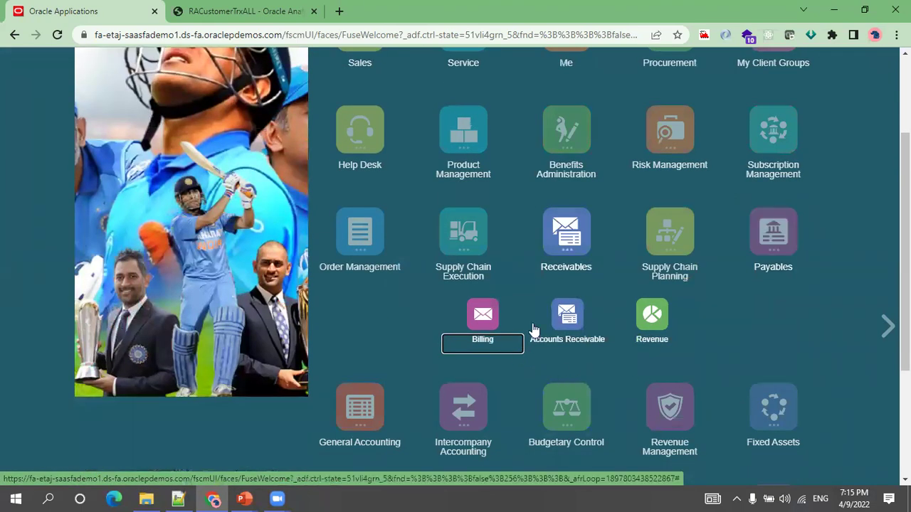
left_click(482, 318)
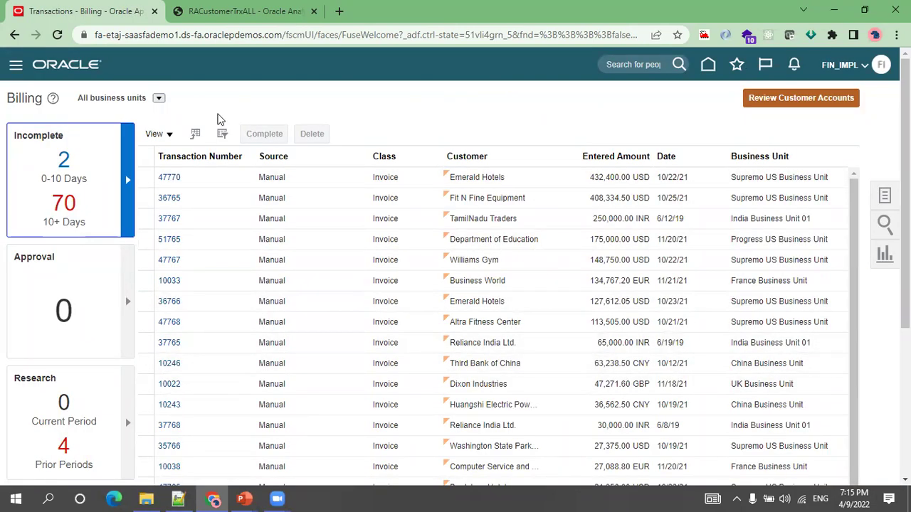
left_click(159, 99)
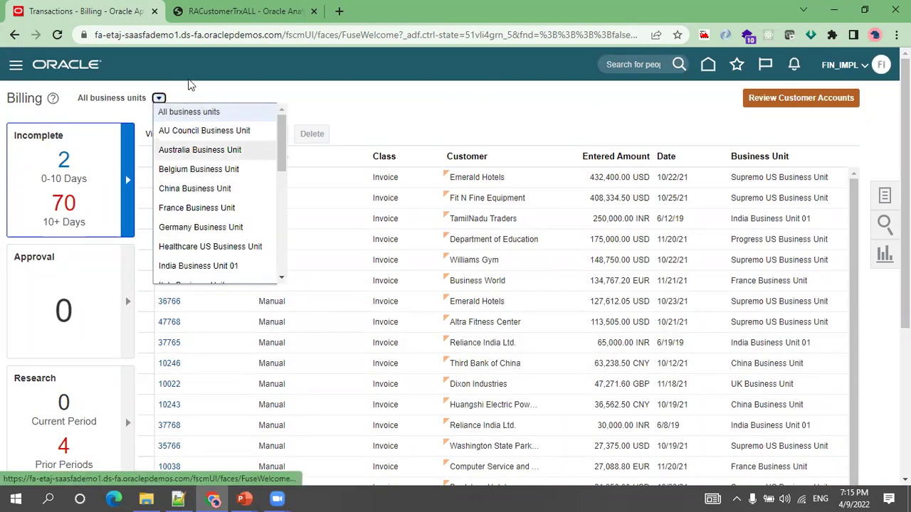
left_click(347, 124)
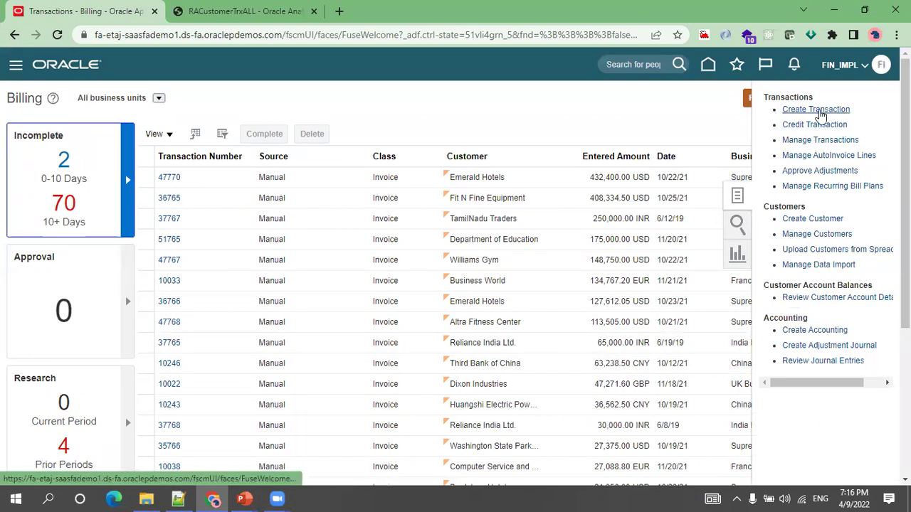
left_click(818, 110)
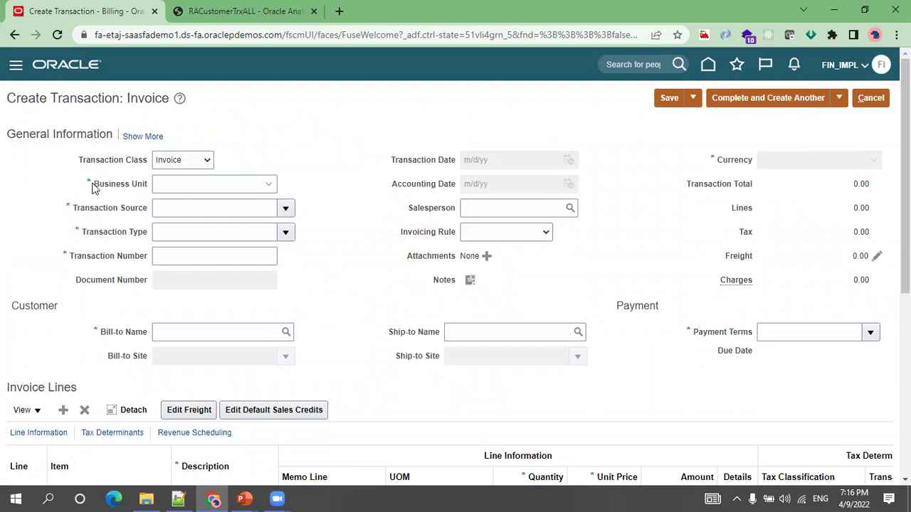
Step: Choose Invoice as the transaction class and US1 Business Unit as the business unit
left_click(183, 161)
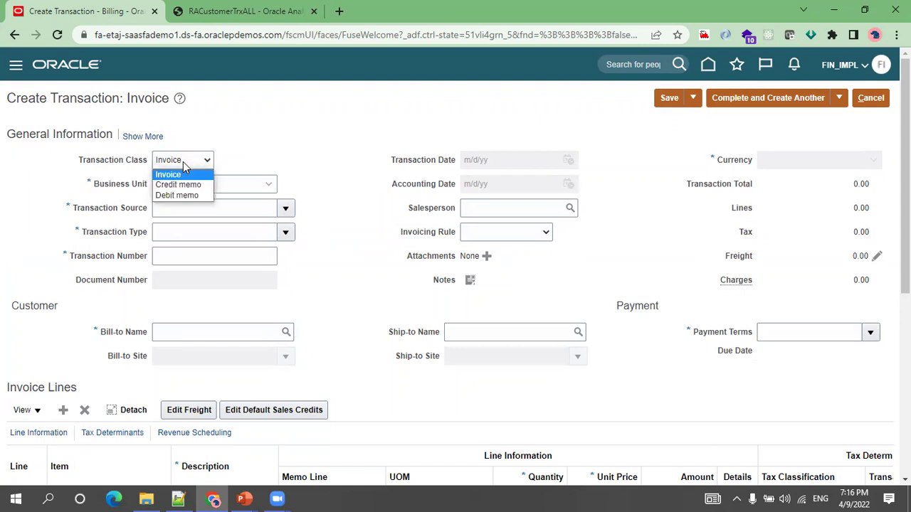
left_click(183, 174)
left_click(256, 188)
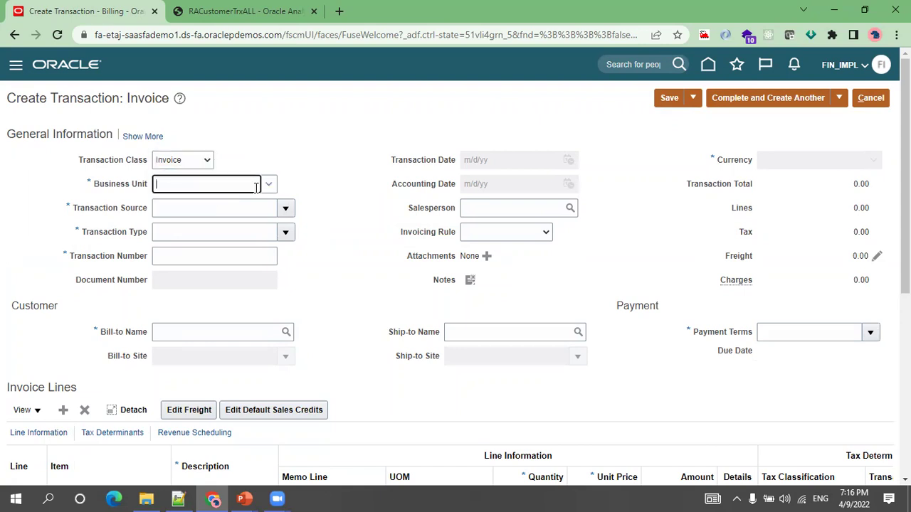
left_click(204, 229)
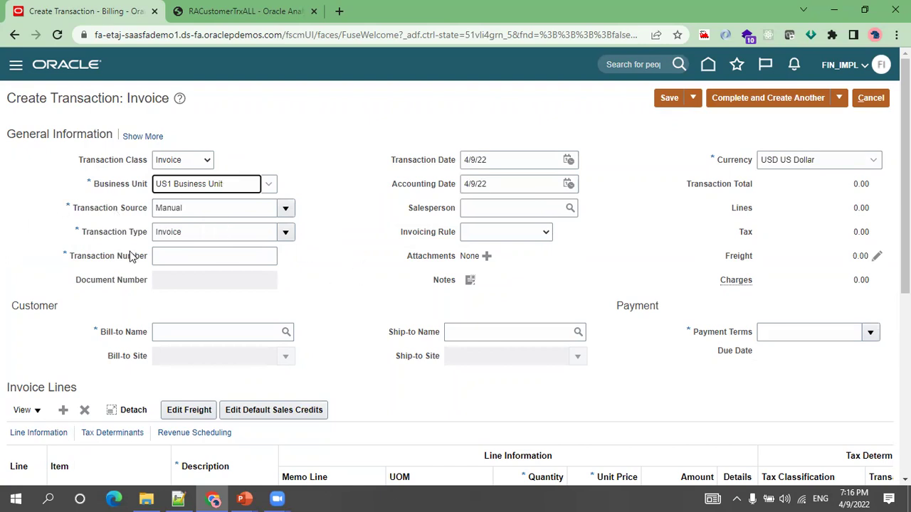
left_click(203, 253)
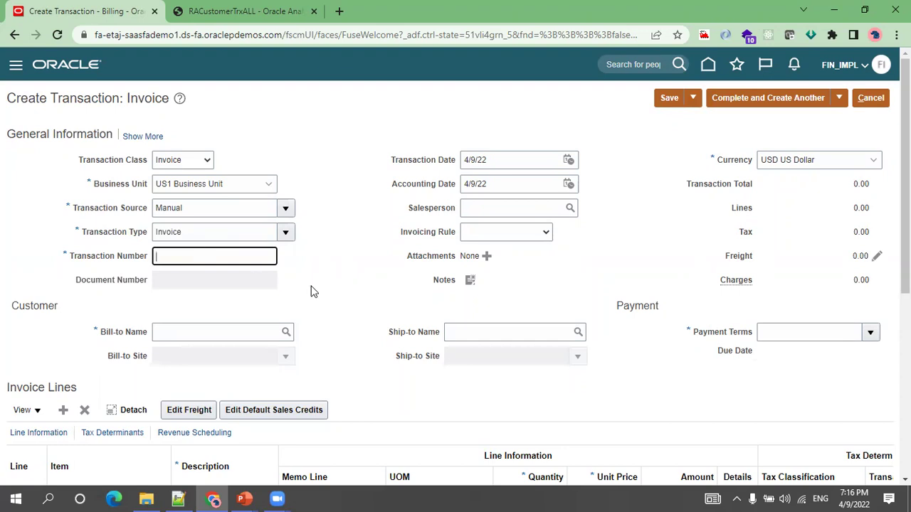
Step: Search for the bill-to customer by the name "Easy Sol" and select Easy Solutions for the invoice
left_click(243, 332)
left_click(78, 336)
scroll(183, 276, "down", 2)
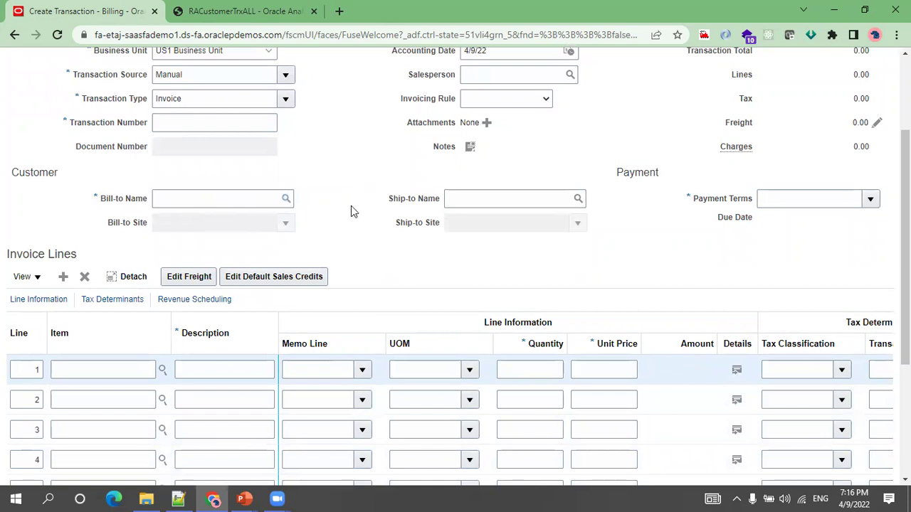
left_click(285, 198)
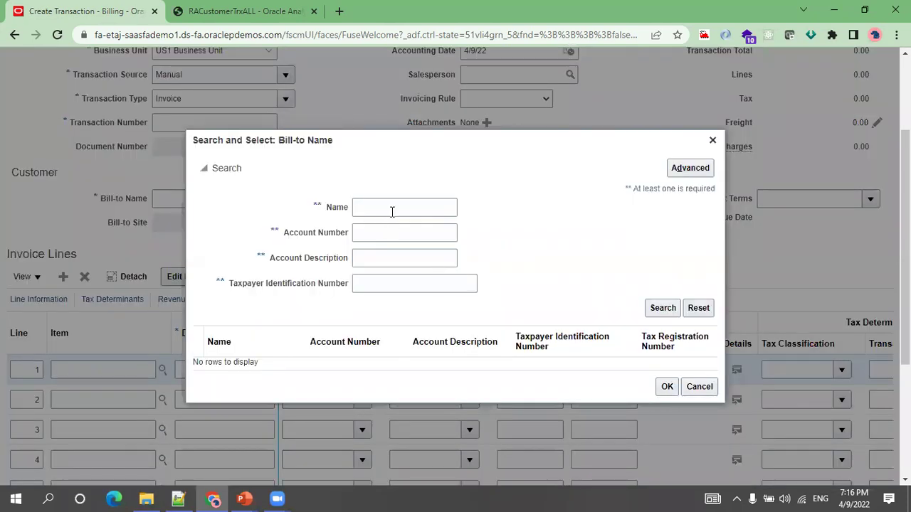
left_click(391, 210)
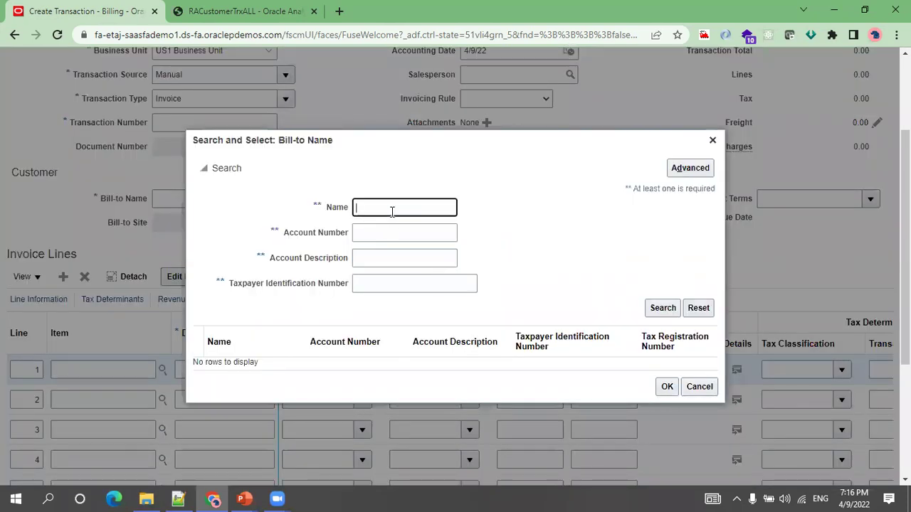
left_click(178, 498)
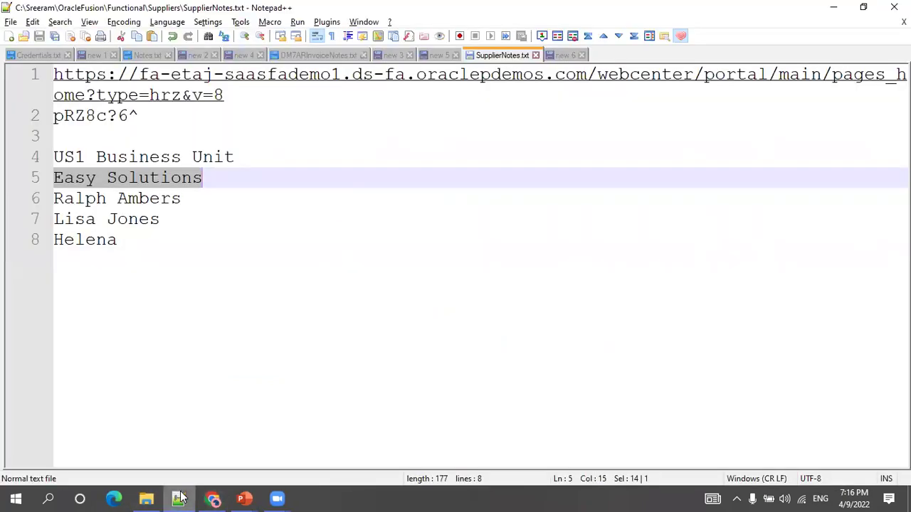
left_click(213, 498)
type("Easy")
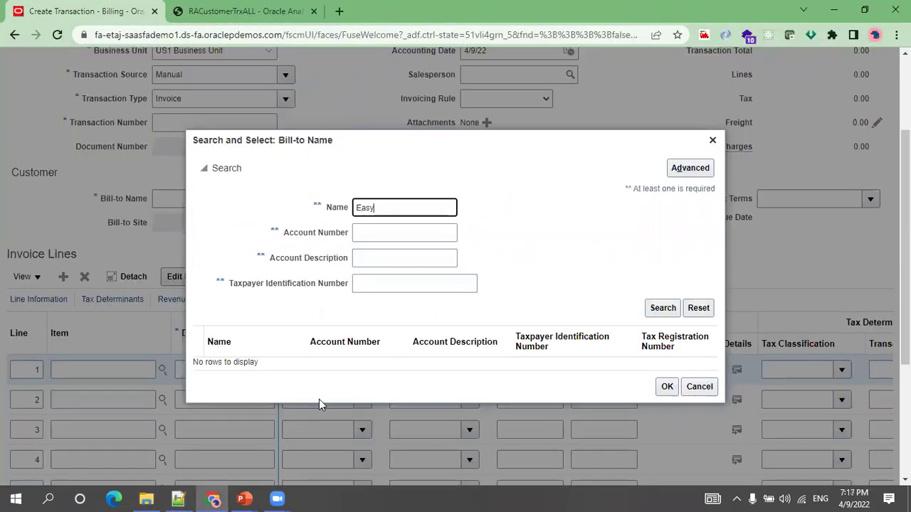
type(" Sol")
left_click(656, 311)
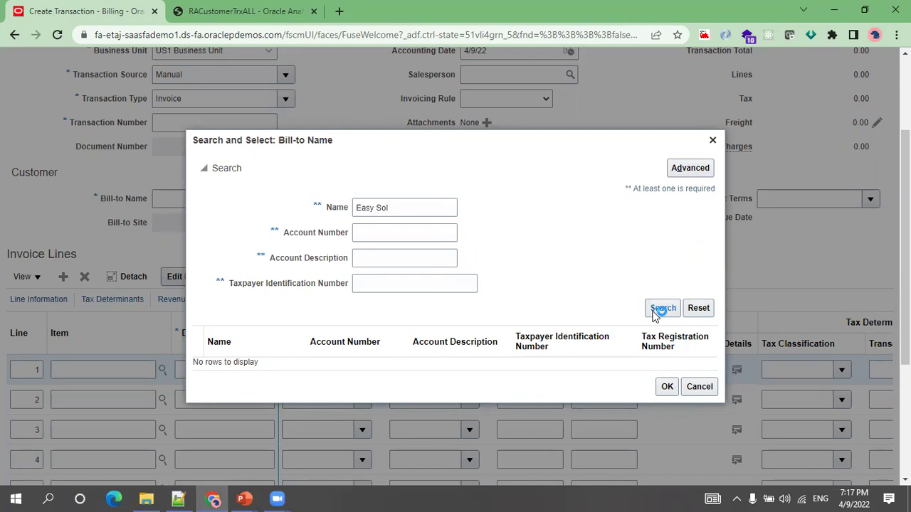
left_click(293, 368)
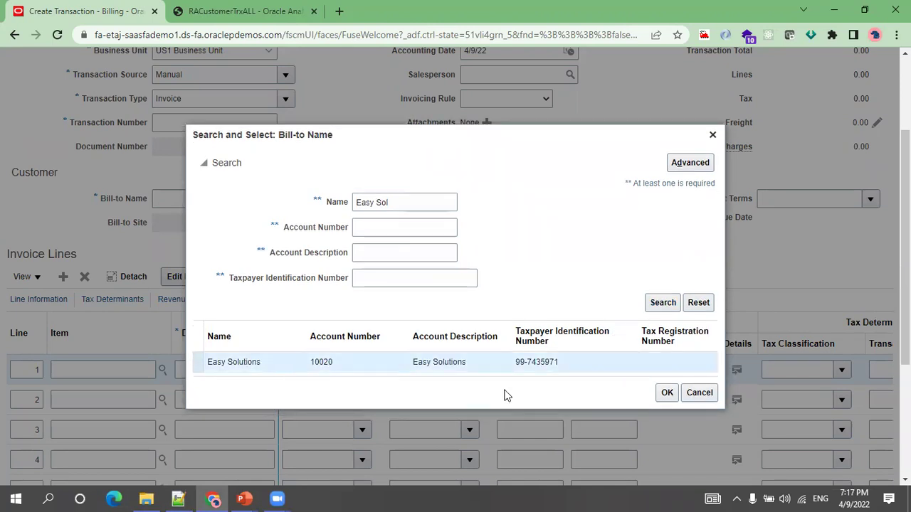
left_click(662, 396)
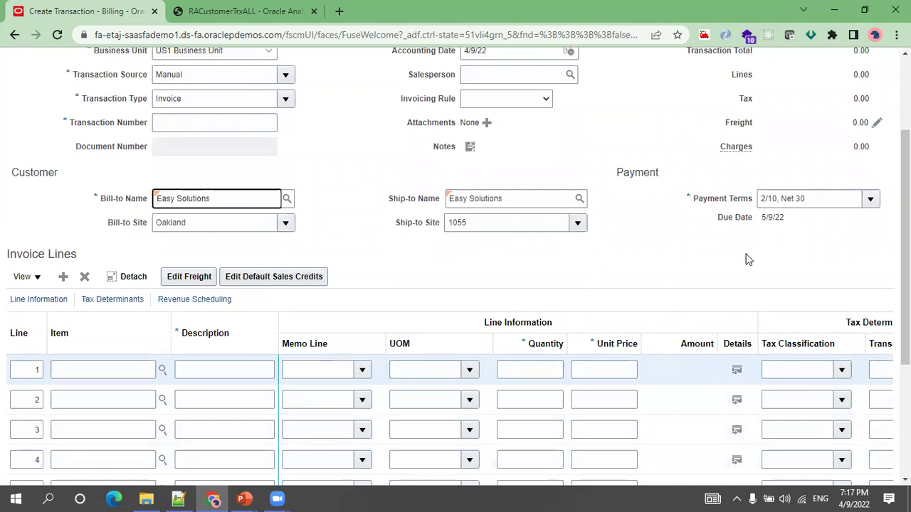
scroll(746, 259, "up", 3)
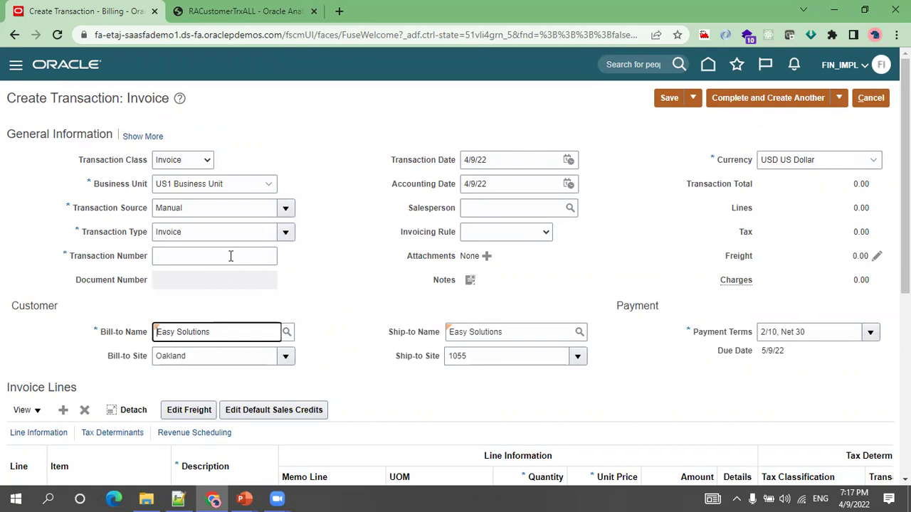
left_click(491, 208)
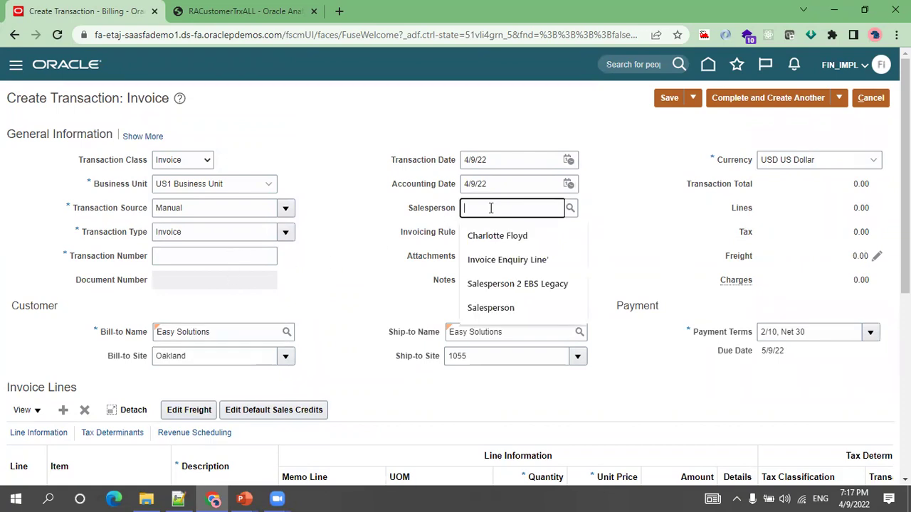
left_click(381, 213)
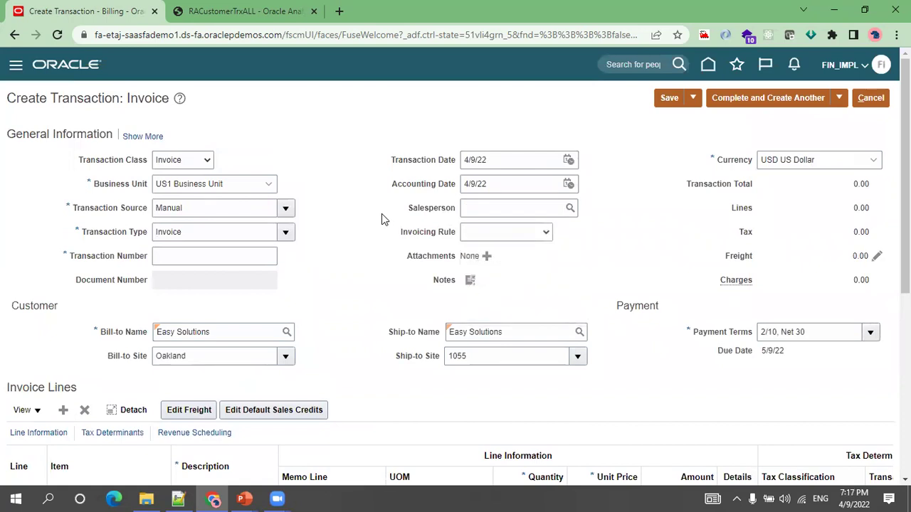
Step: Fill in invoice line 1 with description "Line Desc", UOM Ea, quantity 1000 and unit price 1, and save the invoice
scroll(325, 344, "down", 3)
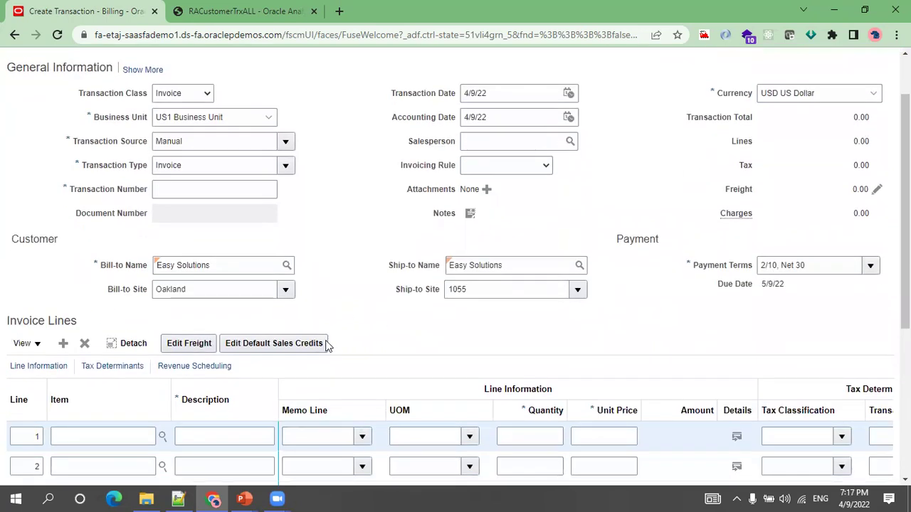
left_click(229, 371)
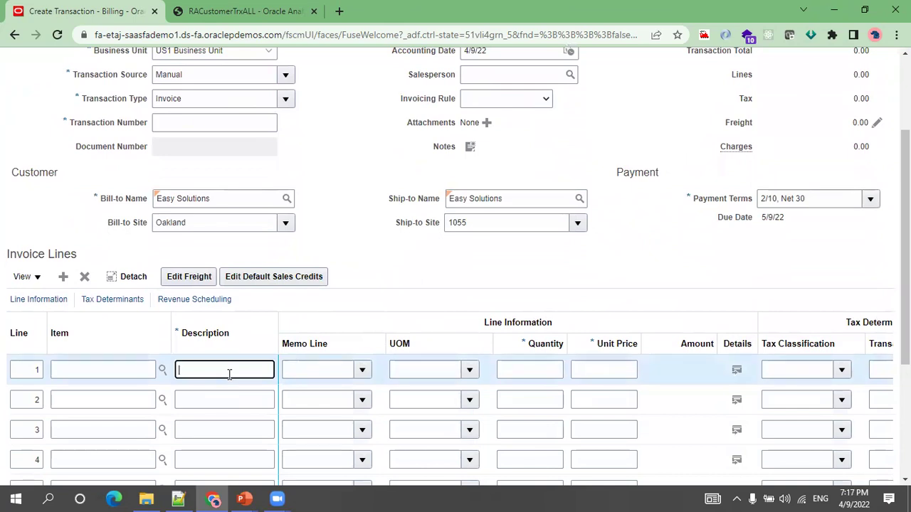
type("Line Desc")
key("Tab")
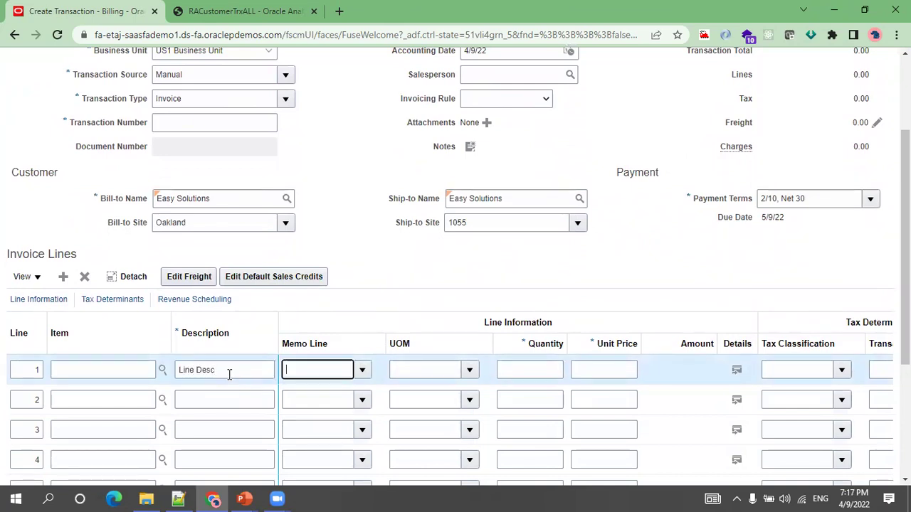
key("Tab")
type("Ea")
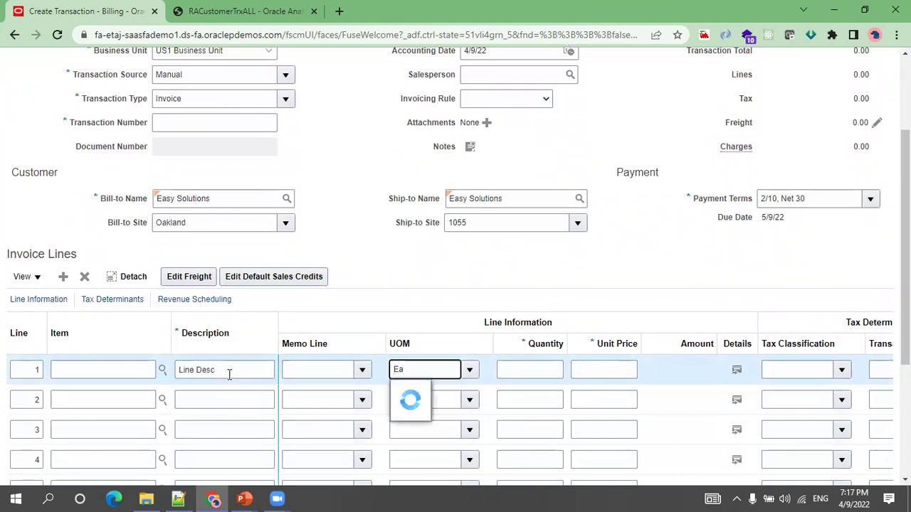
left_click(415, 395)
left_click(517, 368)
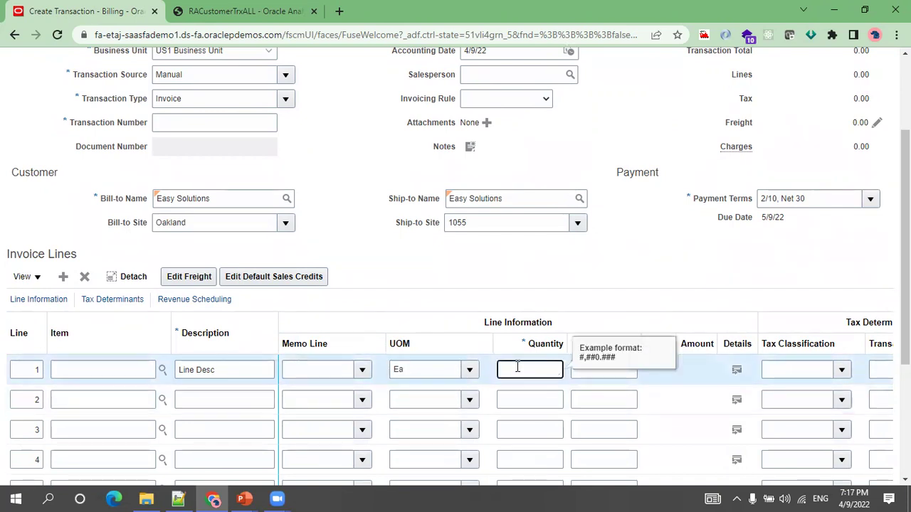
type("1000")
left_click(604, 373)
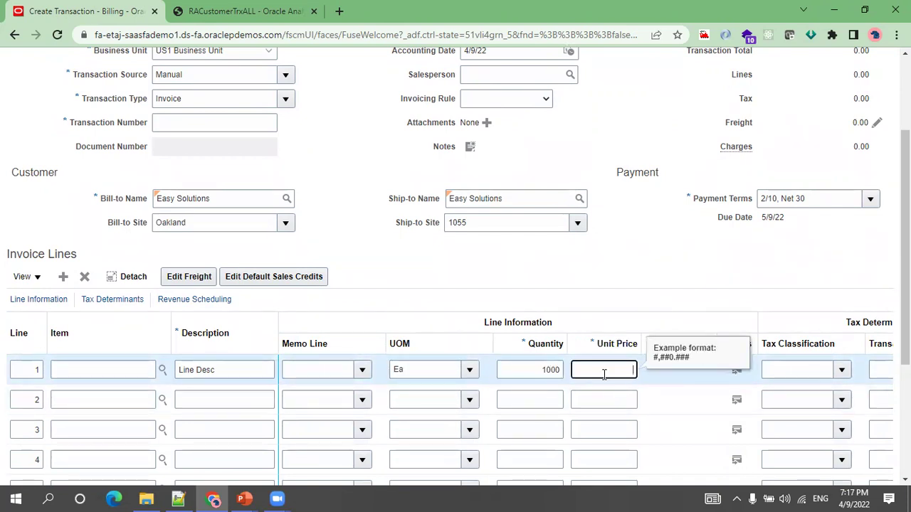
scroll(670, 281, "up", 2)
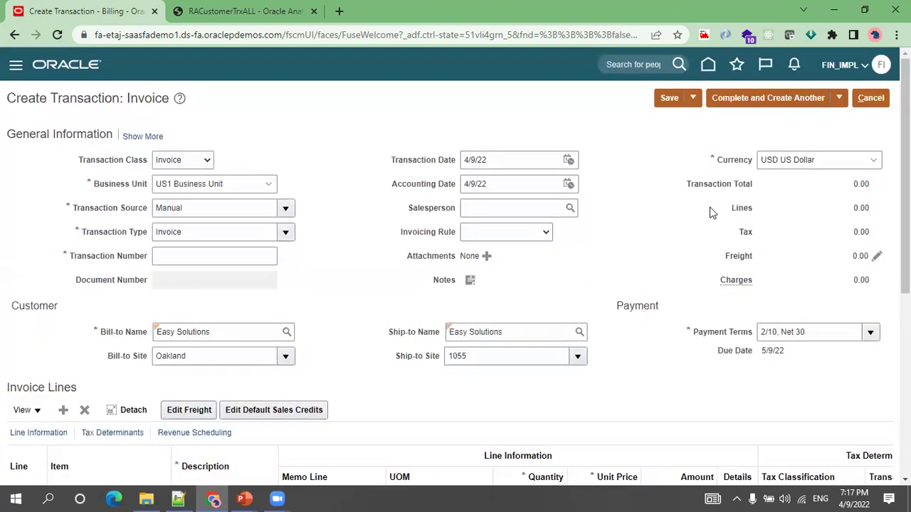
left_click(670, 100)
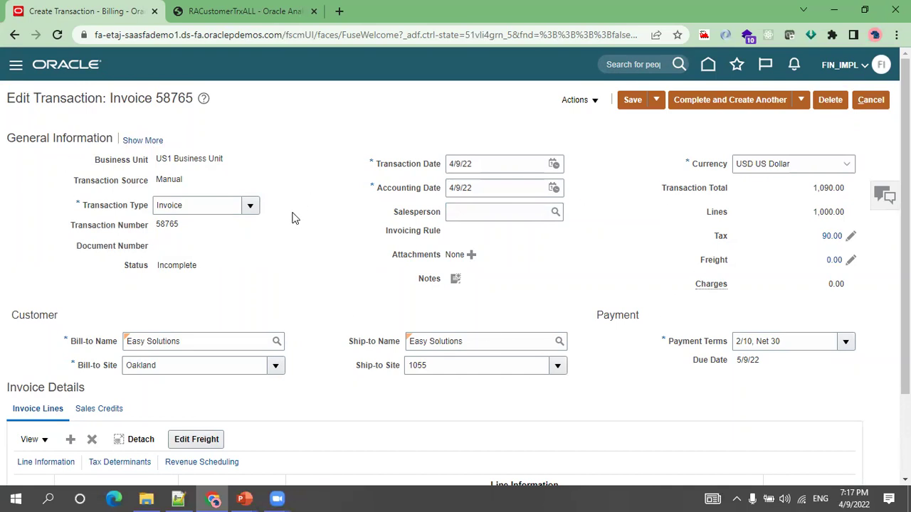
Step: Review the saved invoice's header amounts and line details, and view its sales credits
scroll(292, 218, "down", 2)
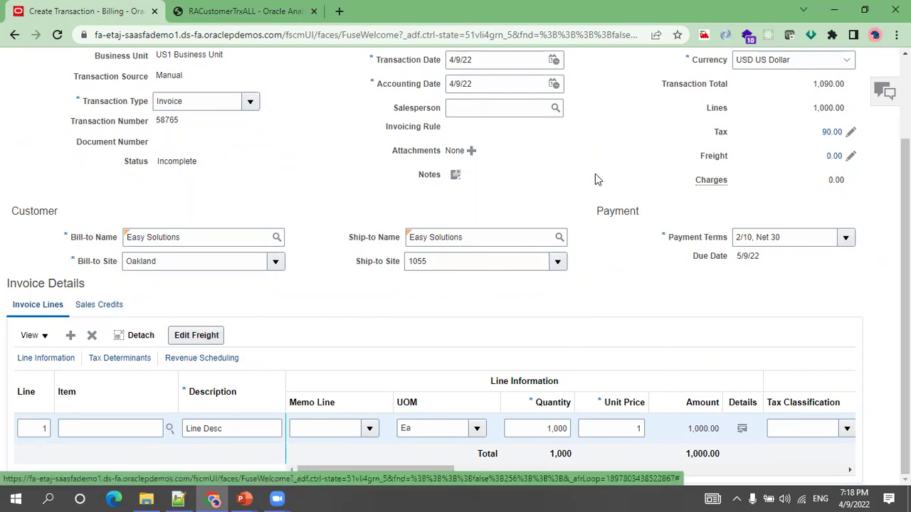
scroll(625, 374, "up", 2)
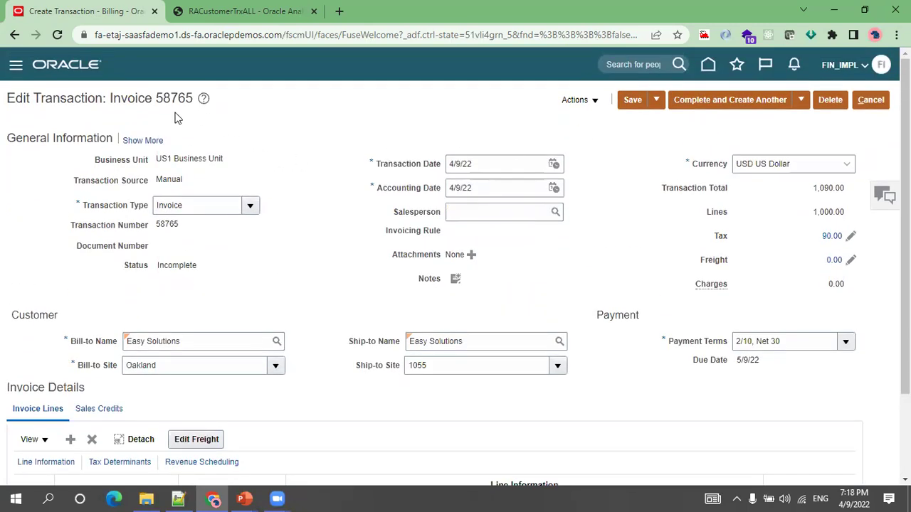
scroll(618, 206, "down", 2)
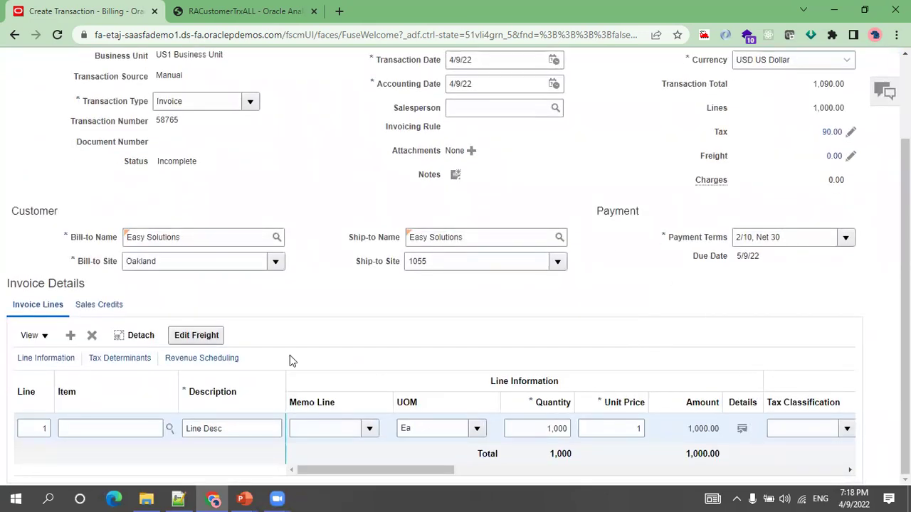
left_click(107, 309)
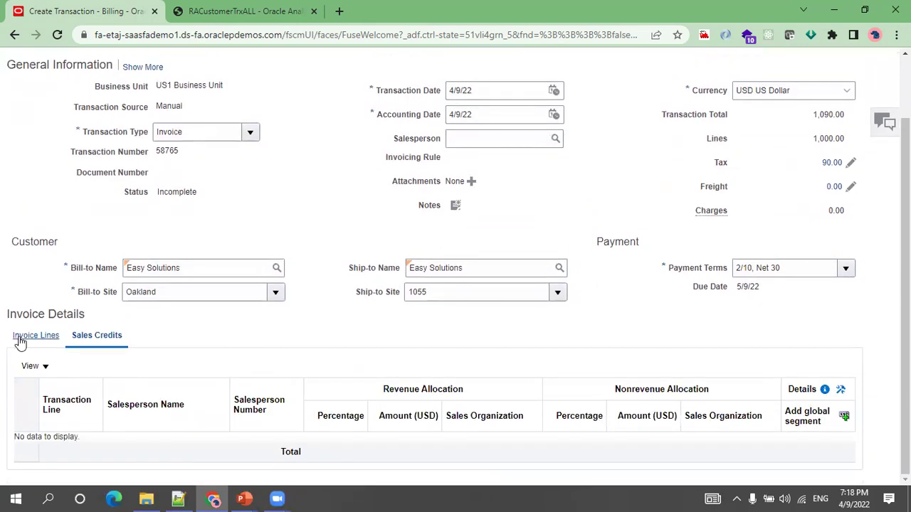
Step: Open the details of invoice line 1, add a sales credit row and bring up its salesperson name search
left_click(20, 340)
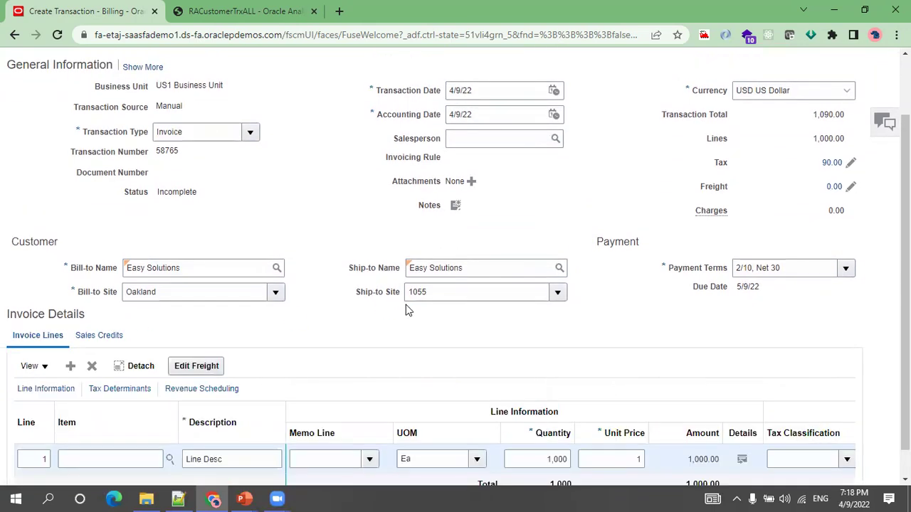
scroll(567, 403, "down", 1)
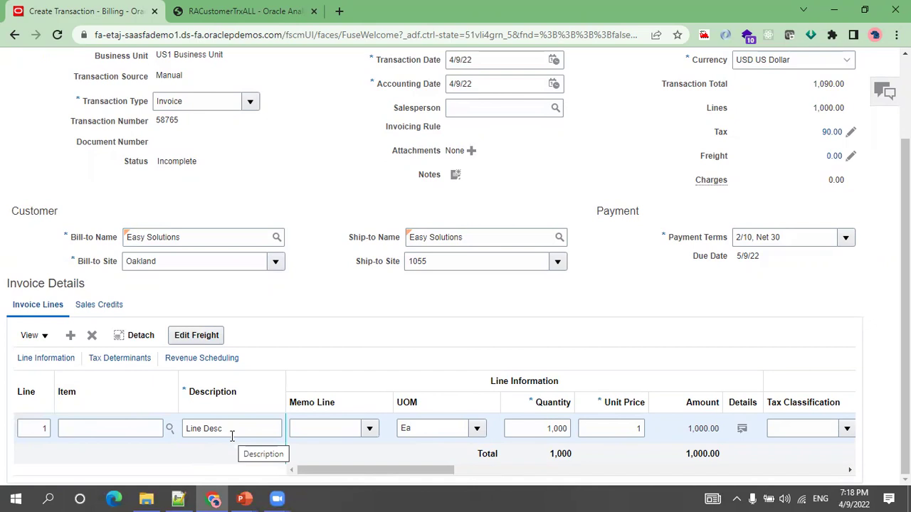
left_click(742, 430)
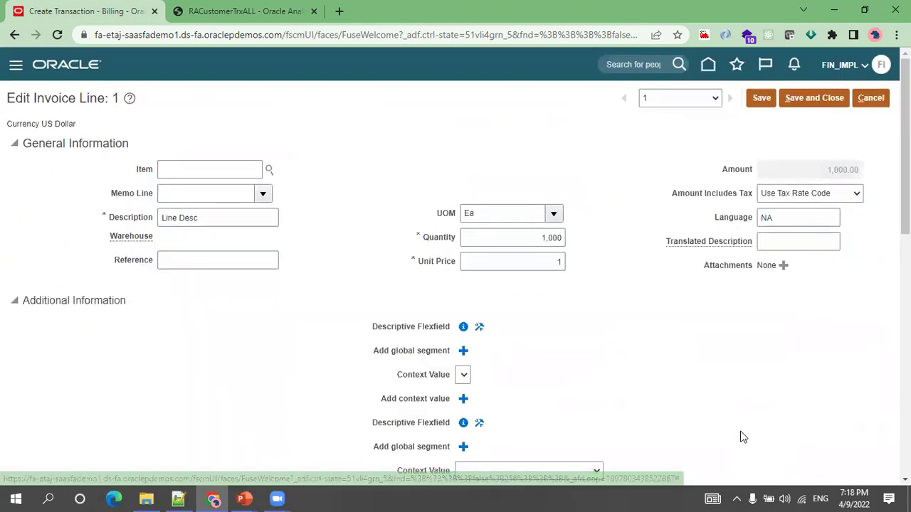
scroll(630, 433, "down", 4)
scroll(624, 352, "down", 5)
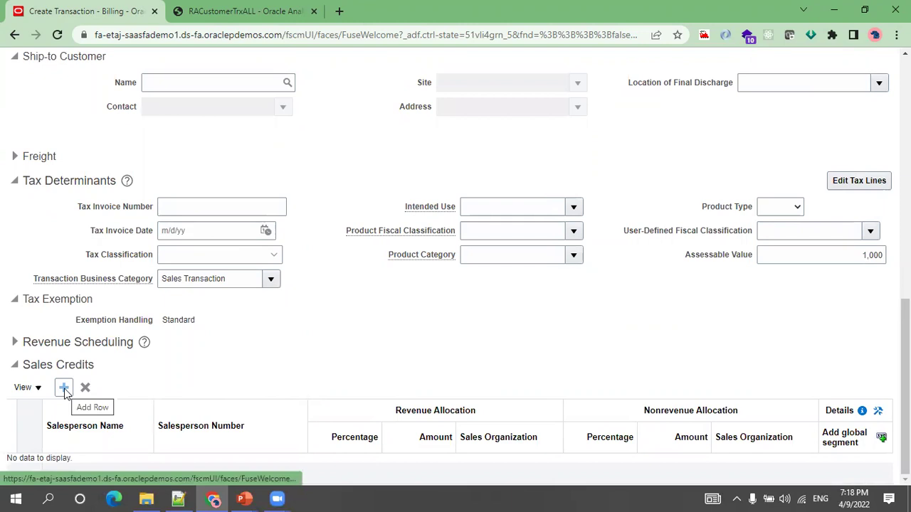
left_click(64, 389)
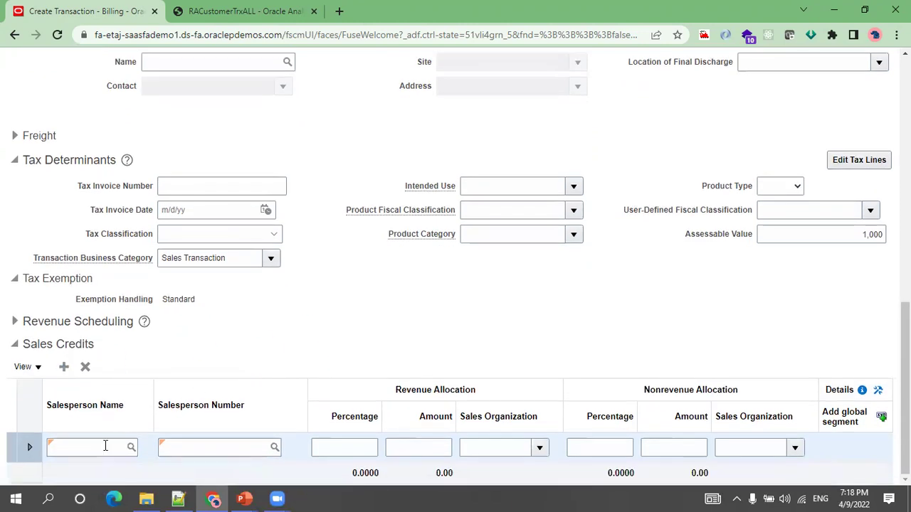
left_click(131, 447)
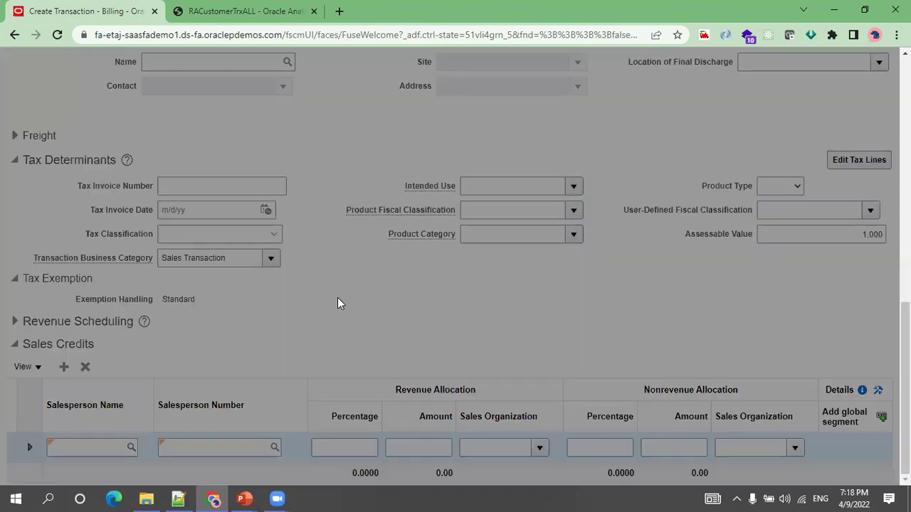
Step: Try to search for a salesperson by the name "S"
left_click(440, 242)
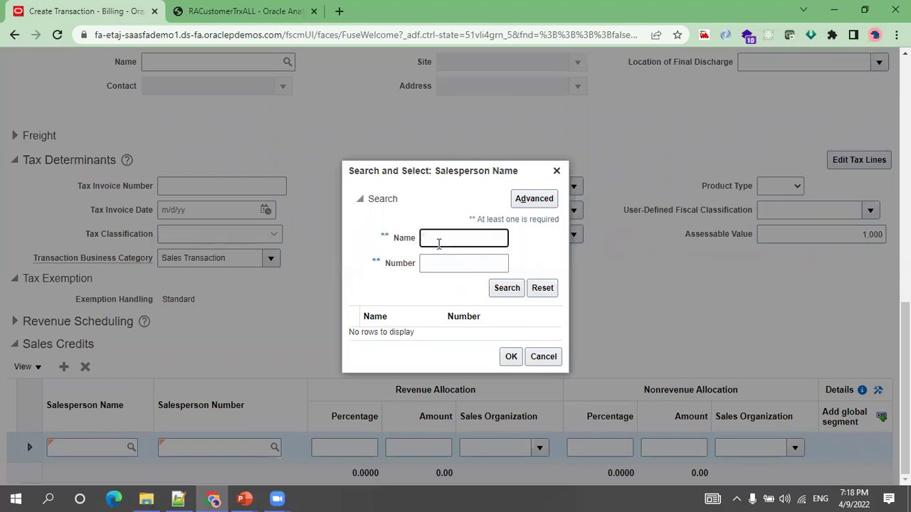
left_click(500, 288)
double_click(430, 237)
left_click(501, 294)
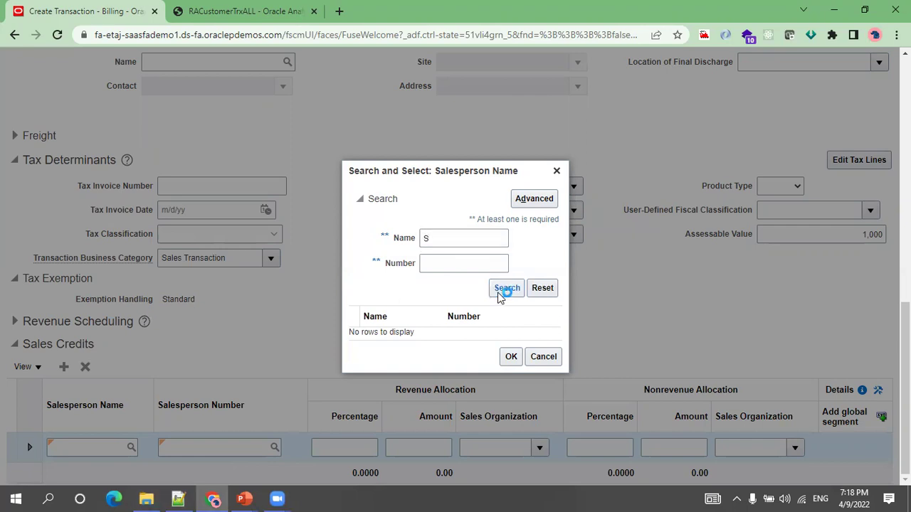
Step: Switch to SupplierNotes.txt in Notepad++, copy the salesperson's name directly below Easy Solutions, and return to the invoice in Chrome
left_click(178, 498)
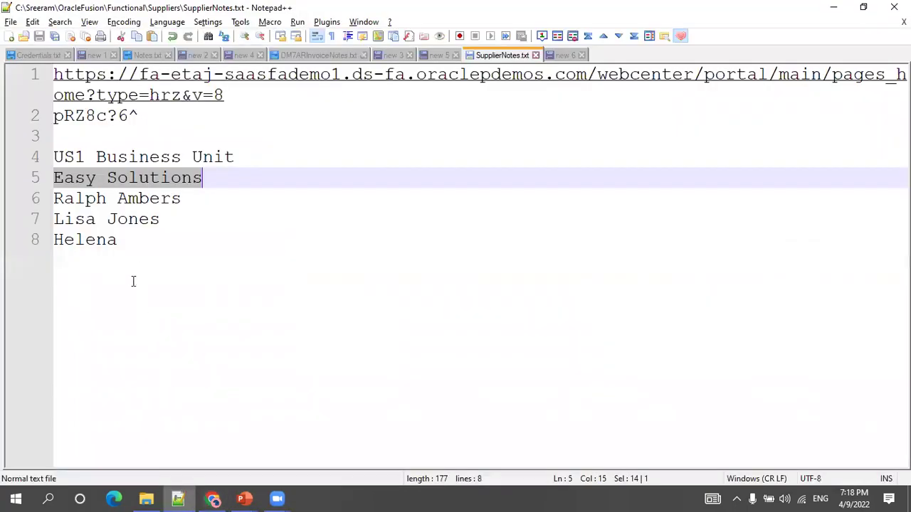
left_click(142, 224)
key("Up")
key("Up")
key("Down")
key("Home")
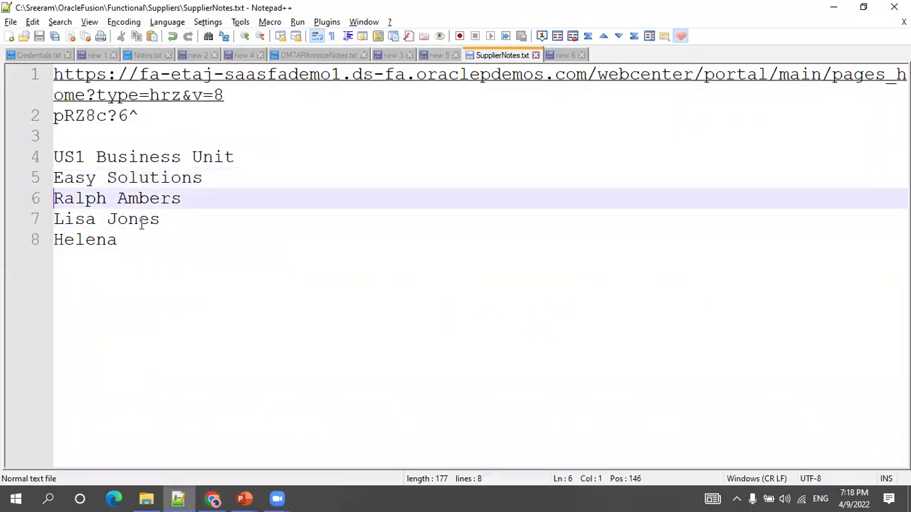
key("shift+End")
key("ctrl+c")
key("alt+Tab")
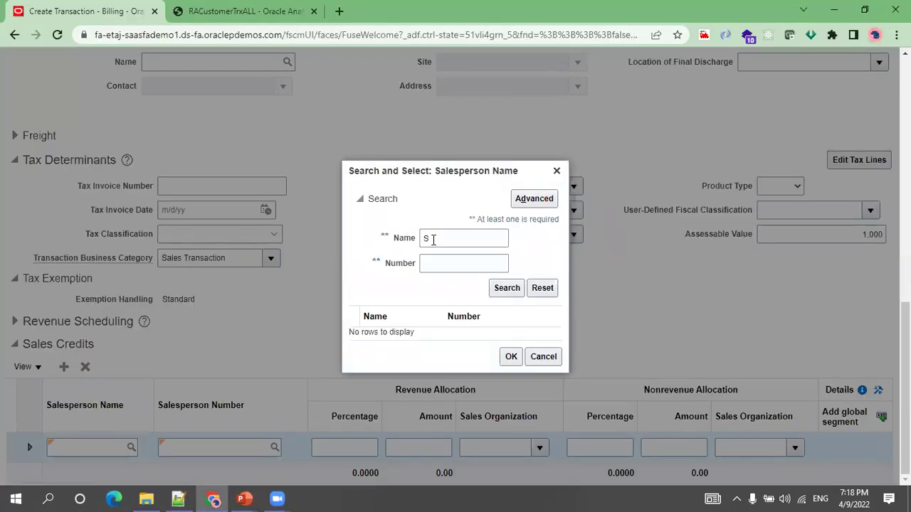
Step: Search for the salesperson by the copied name and select the match for the sales credit row
double_click(433, 239)
key("ctrl+v")
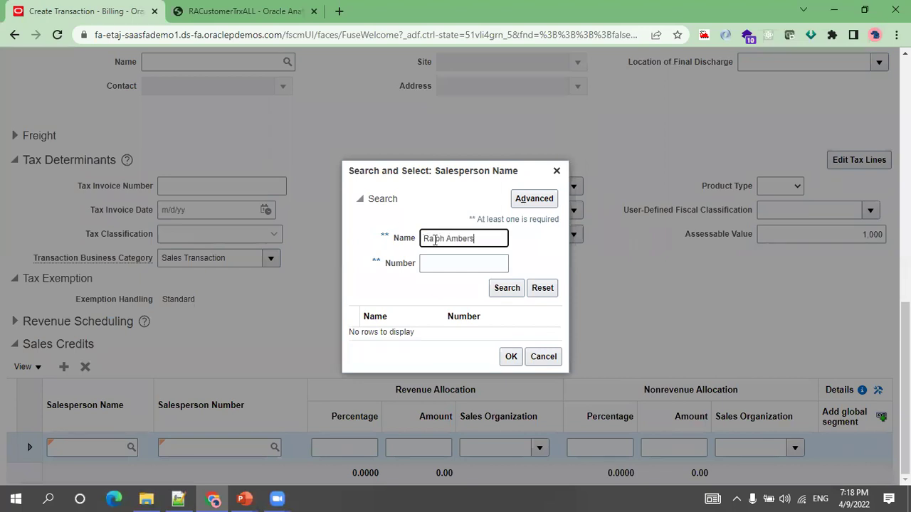
left_click(505, 288)
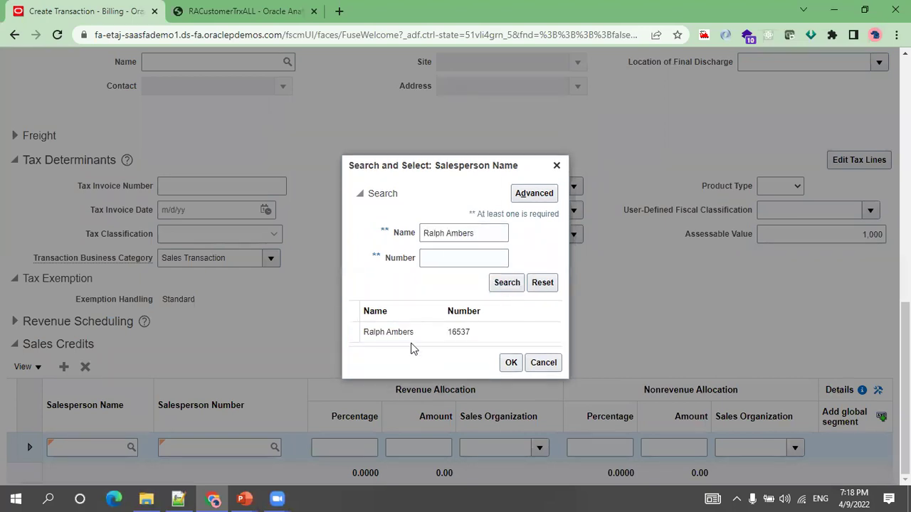
left_click(417, 348)
left_click(510, 361)
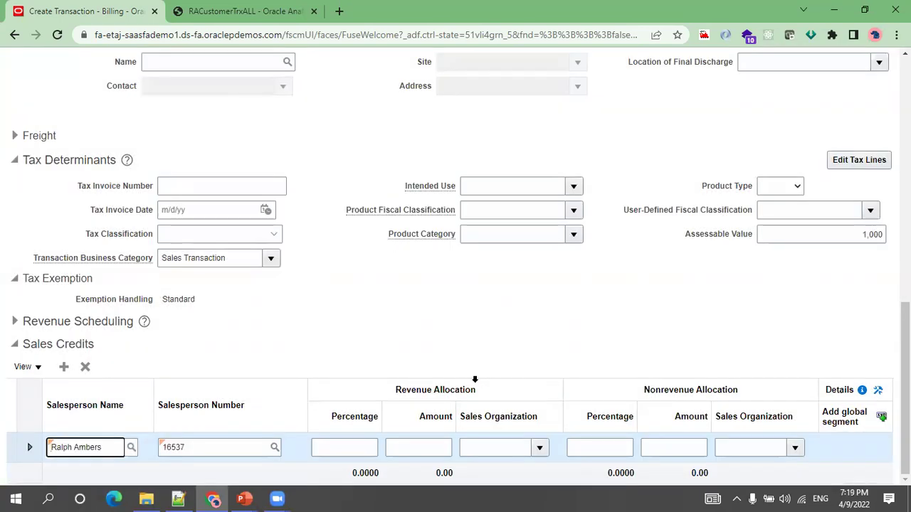
Step: Examine the detail tax lines of invoice line 1, including rates, regime, tax names and tax point dates, and close them without saving
left_click(368, 450)
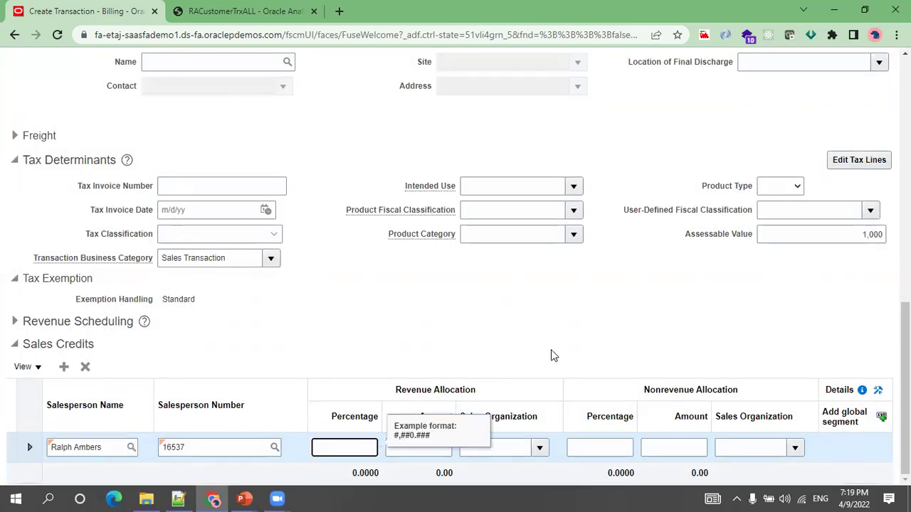
scroll(761, 214, "up", 15)
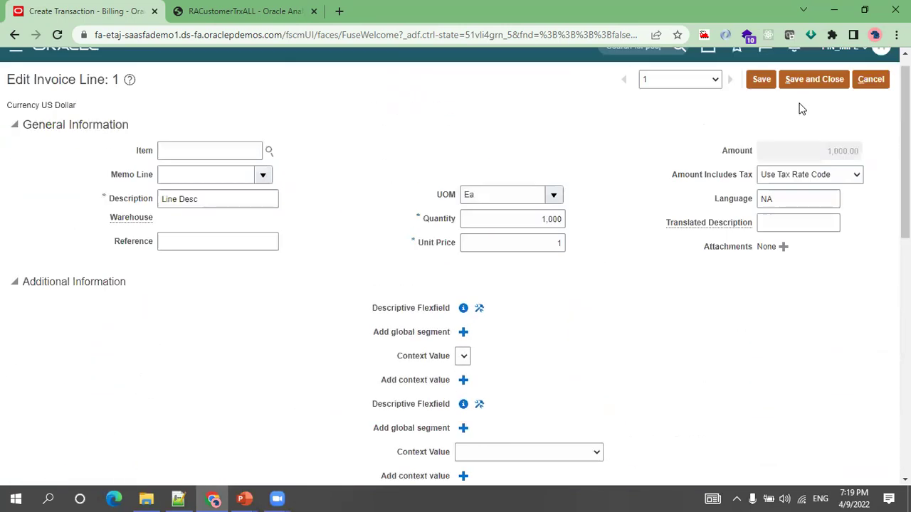
scroll(730, 229, "down", 8)
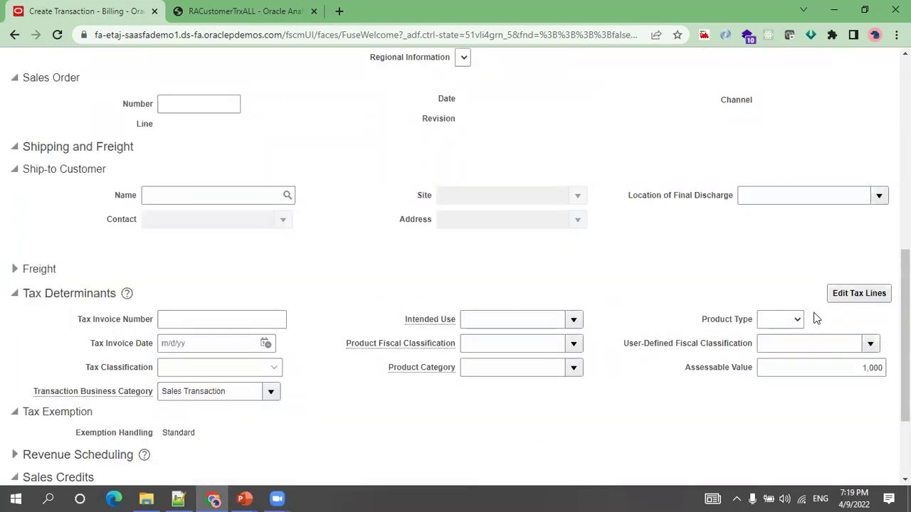
left_click(860, 292)
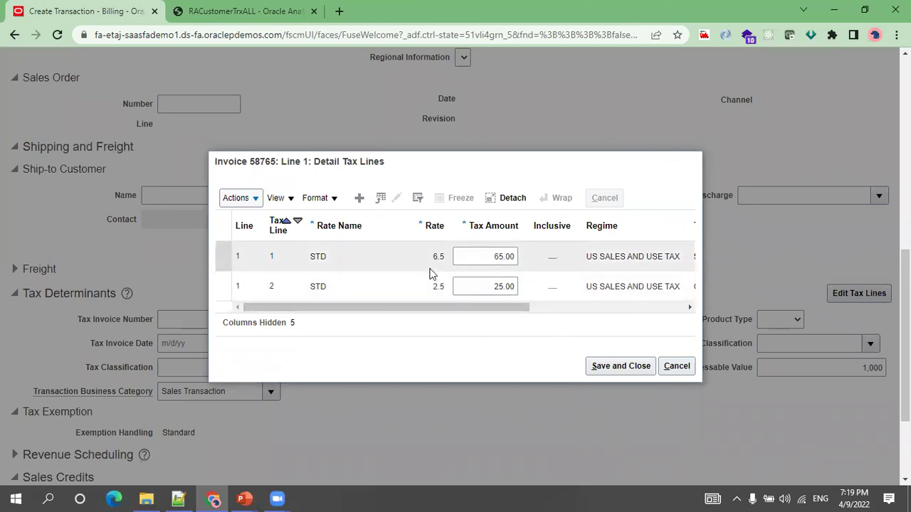
left_click(565, 311)
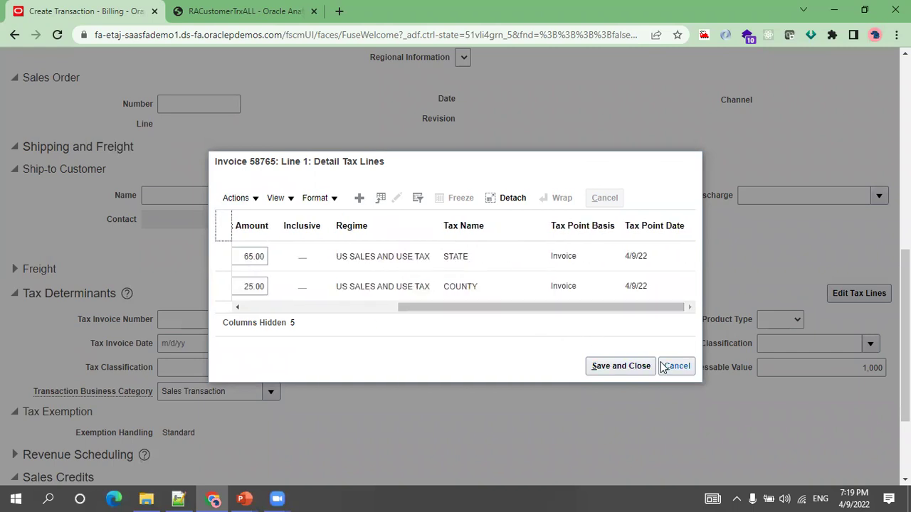
left_click(685, 366)
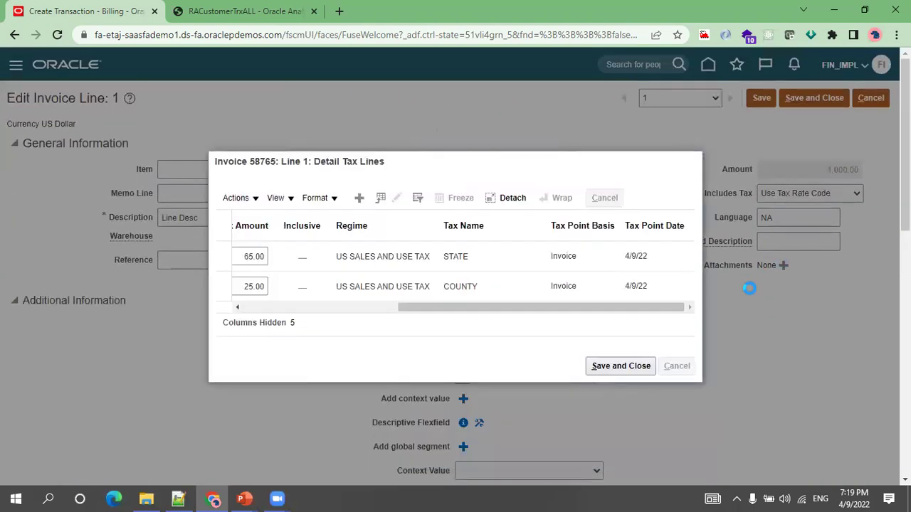
Step: Save and close invoice line 1, and check the sales credits on the invoice
scroll(742, 271, "up", 10)
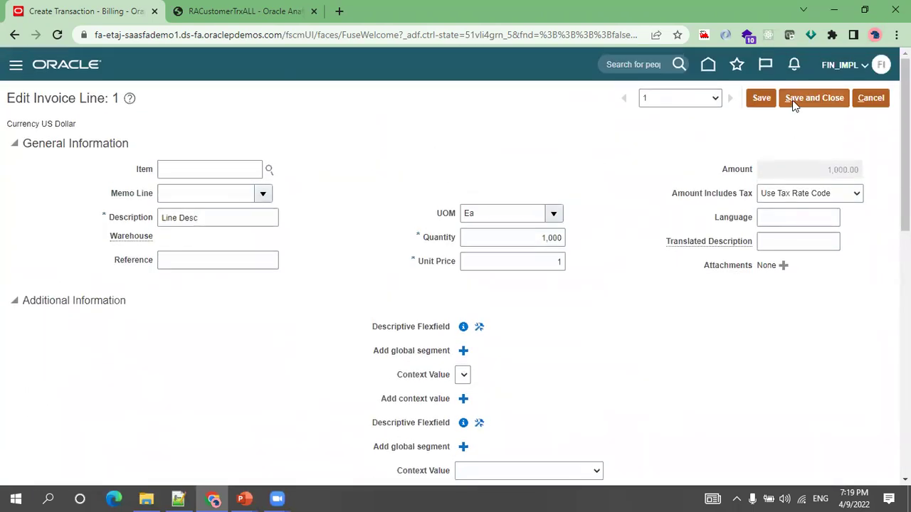
left_click(793, 102)
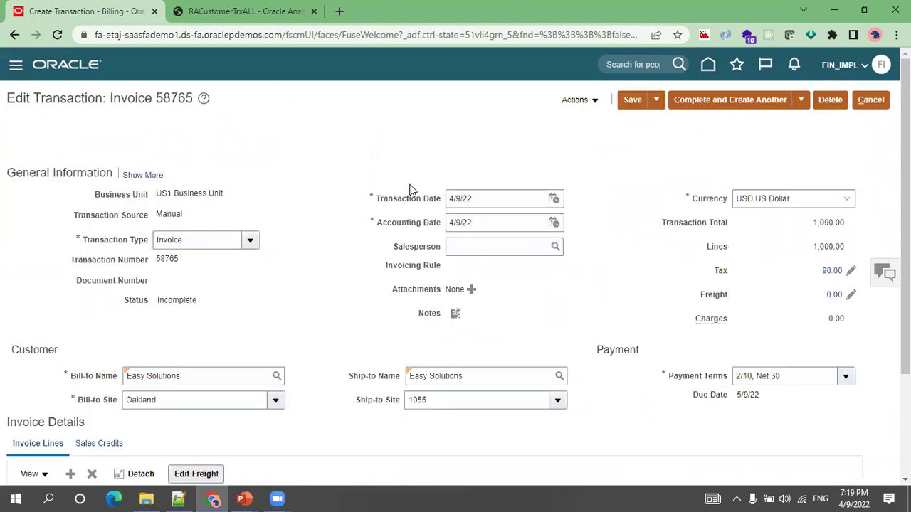
scroll(415, 202, "down", 3)
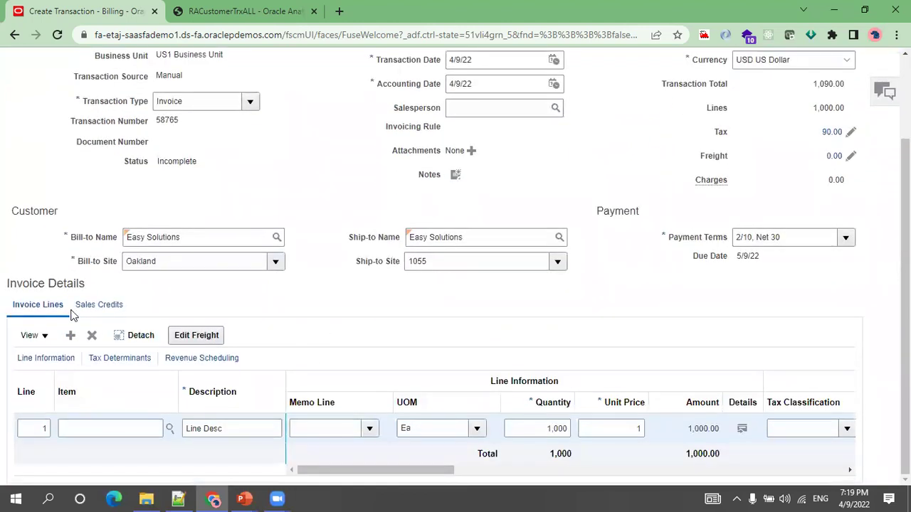
left_click(82, 306)
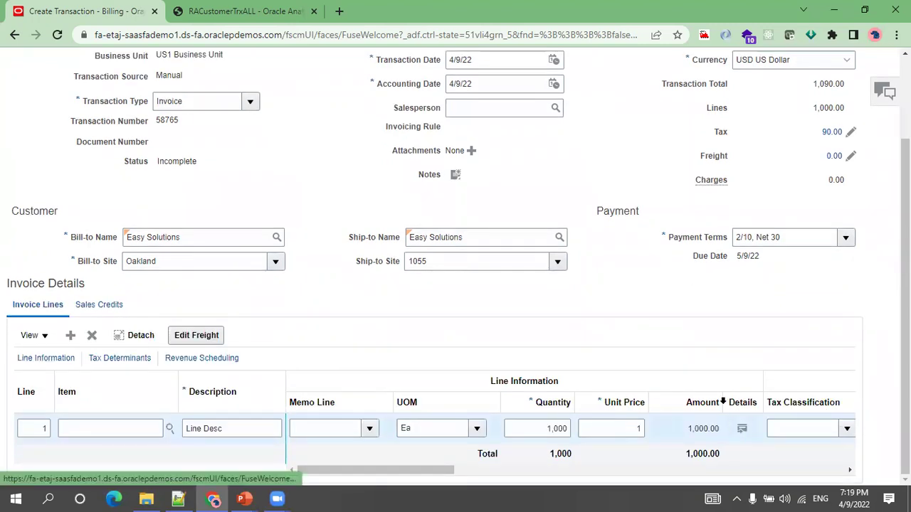
Step: Reopen the line 1 details, set the salesperson's revenue allocation percentage to 10, and try to save and close the line
scroll(594, 360, "down", 10)
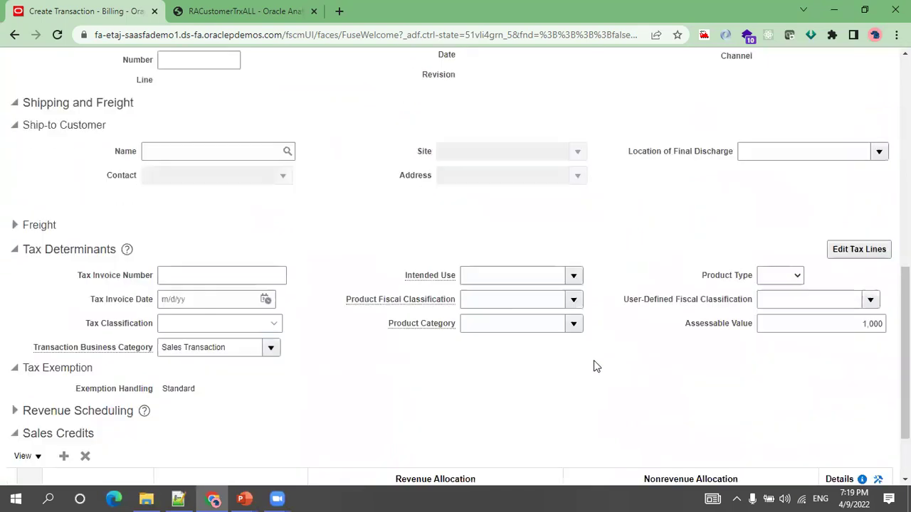
scroll(593, 360, "down", 2)
left_click(363, 448)
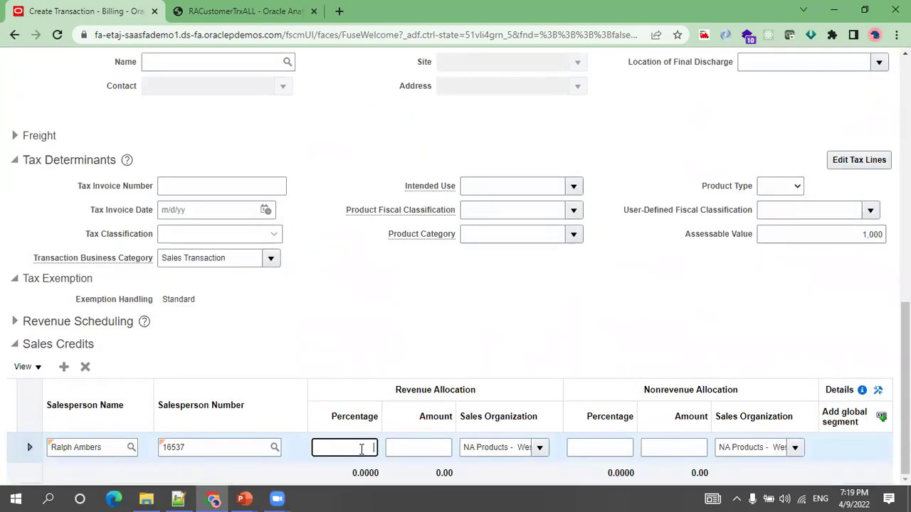
type("10")
left_click(419, 450)
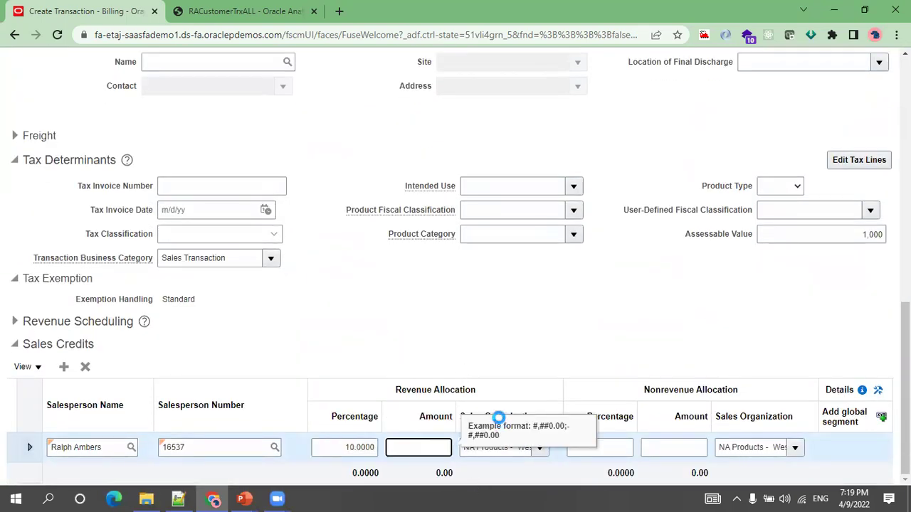
scroll(559, 339, "up", 12)
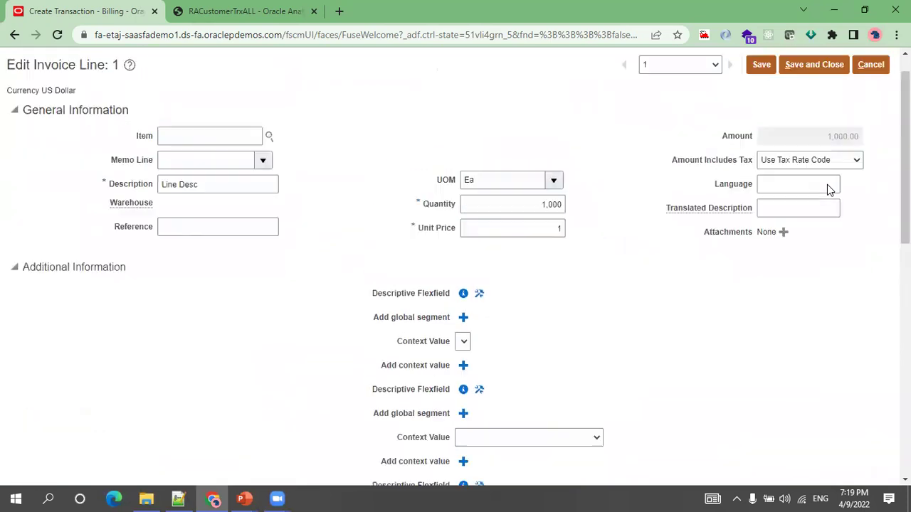
left_click(834, 98)
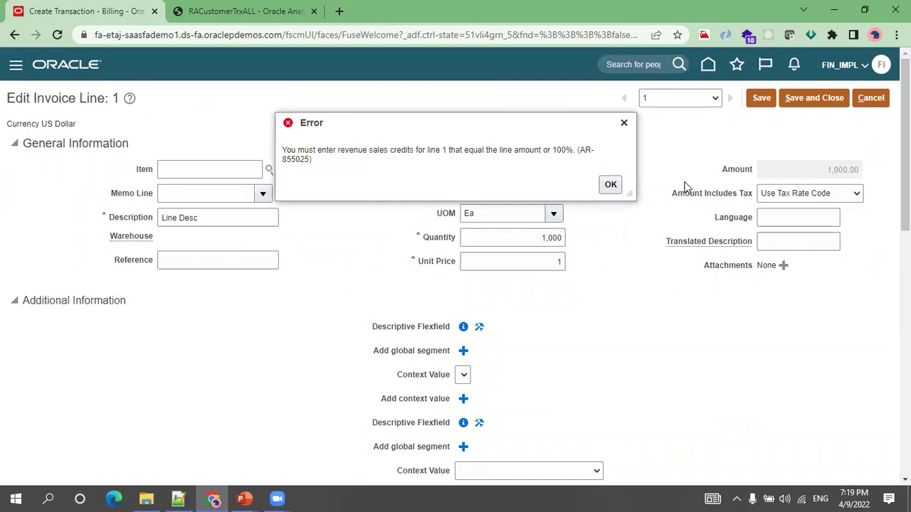
left_click(610, 185)
Step: Set the salesperson's revenue allocation amount to 1,000.00 and save and close the invoice line
scroll(562, 349, "down", 15)
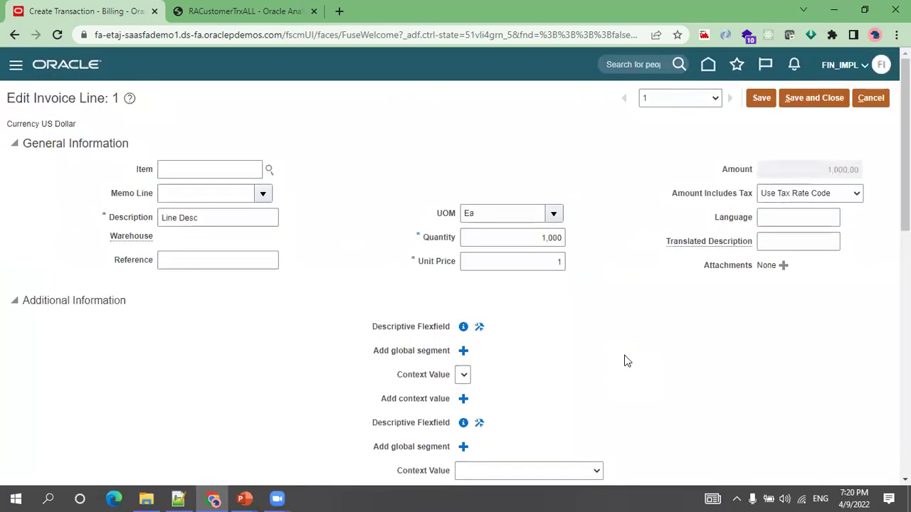
scroll(612, 370, "down", 10)
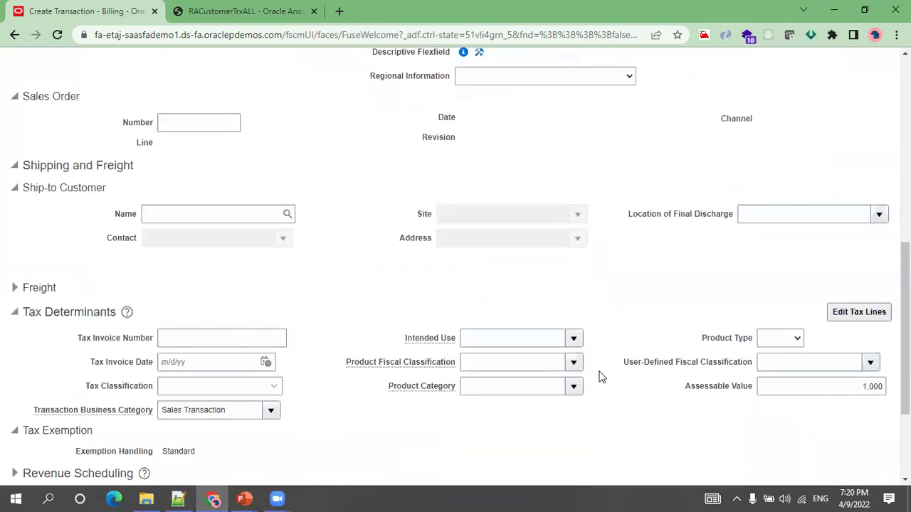
double_click(400, 447)
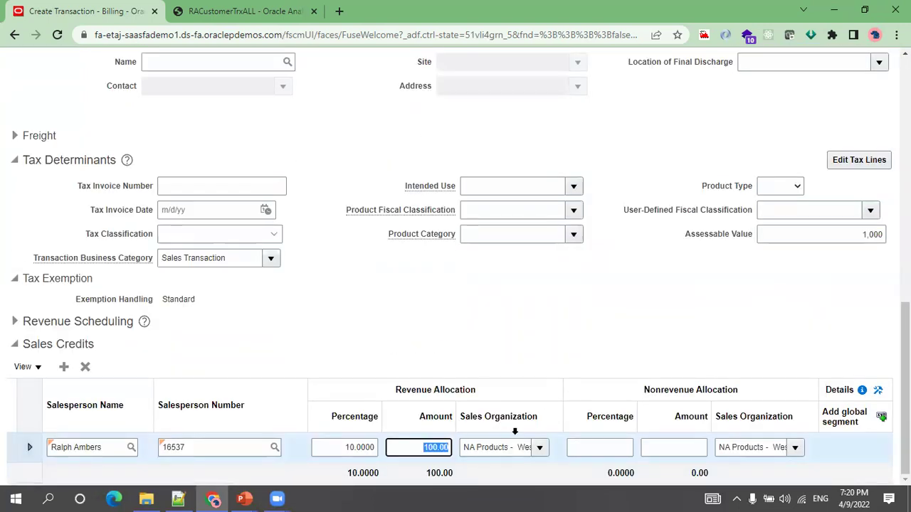
type("1,")
type("00")
left_click(596, 276)
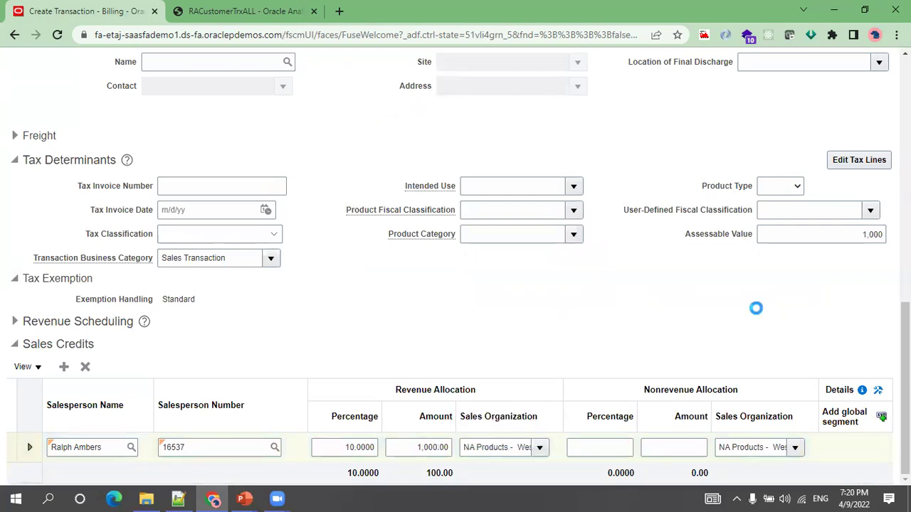
scroll(596, 276, "up", 10)
left_click(833, 102)
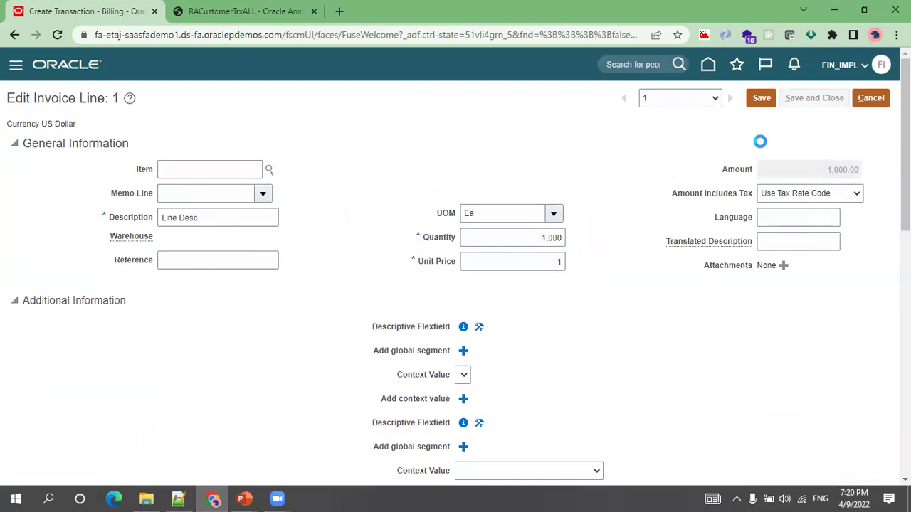
scroll(734, 197, "down", 2)
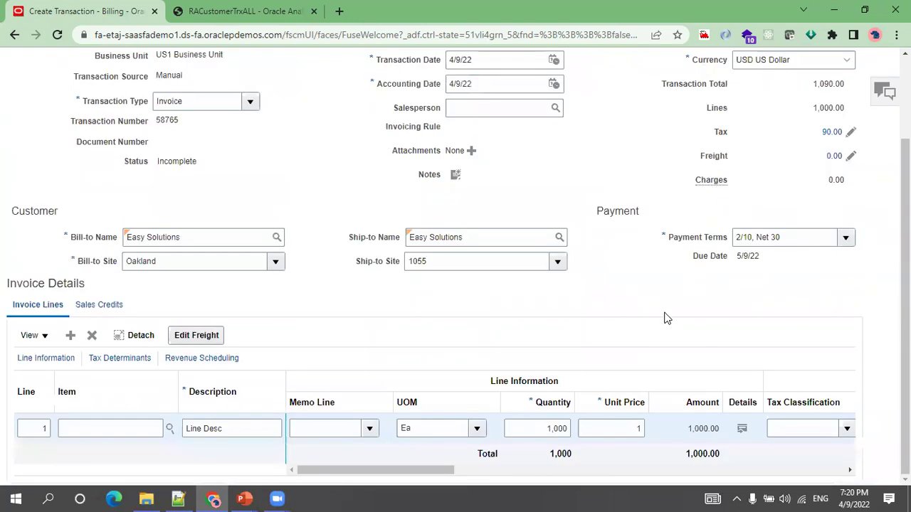
Step: Review the invoice's detail tax lines from the transaction's total tax amount and close them without saving
scroll(692, 271, "up", 2)
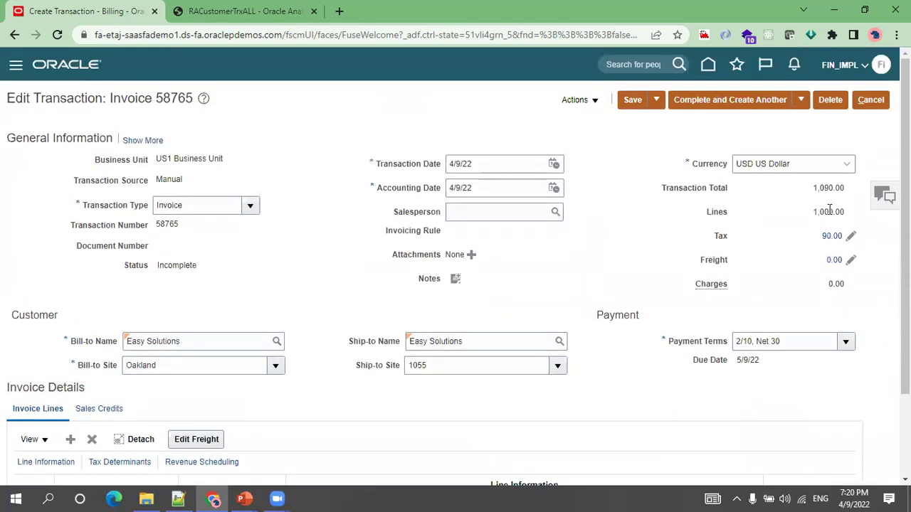
left_click(831, 237)
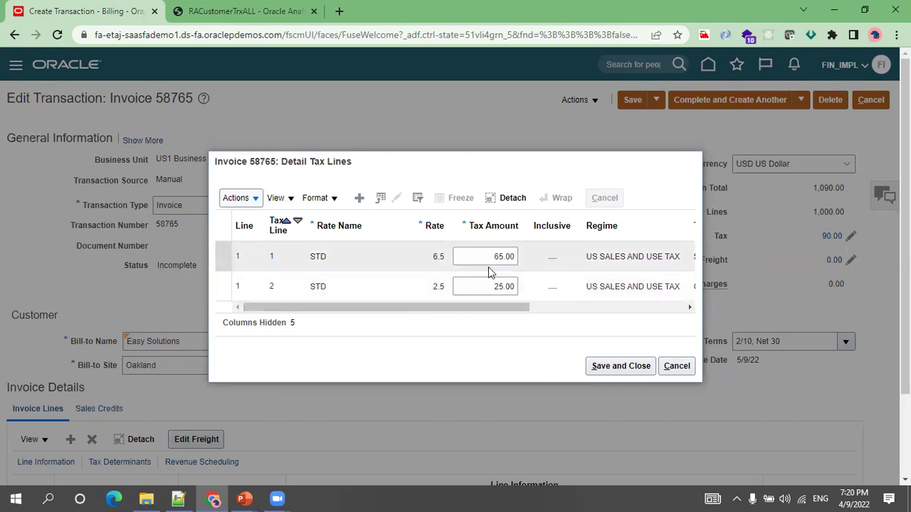
left_click(673, 369)
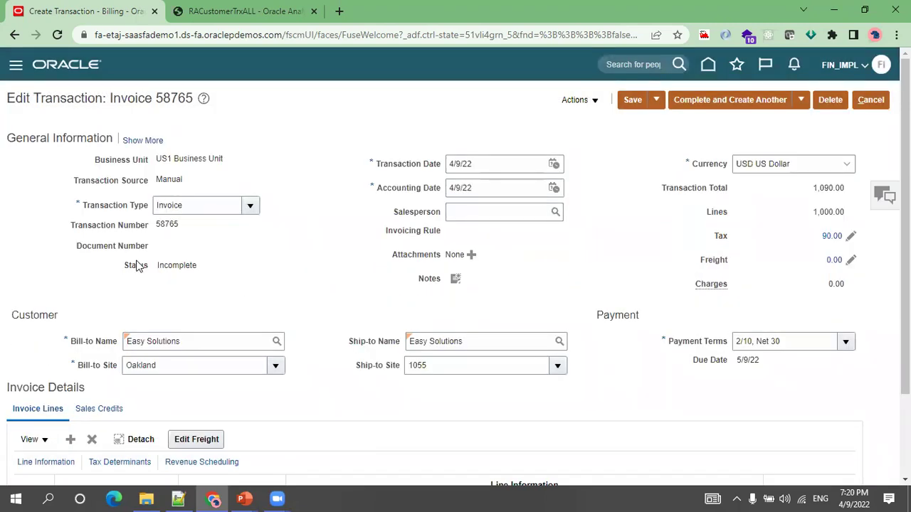
Step: Check the invoice's status and complete the transaction with the Complete and Review option
double_click(160, 265)
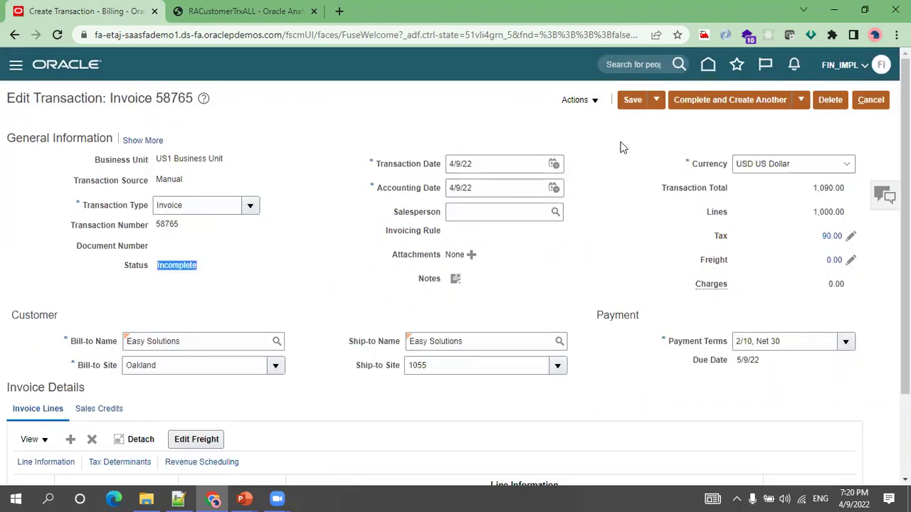
left_click(802, 101)
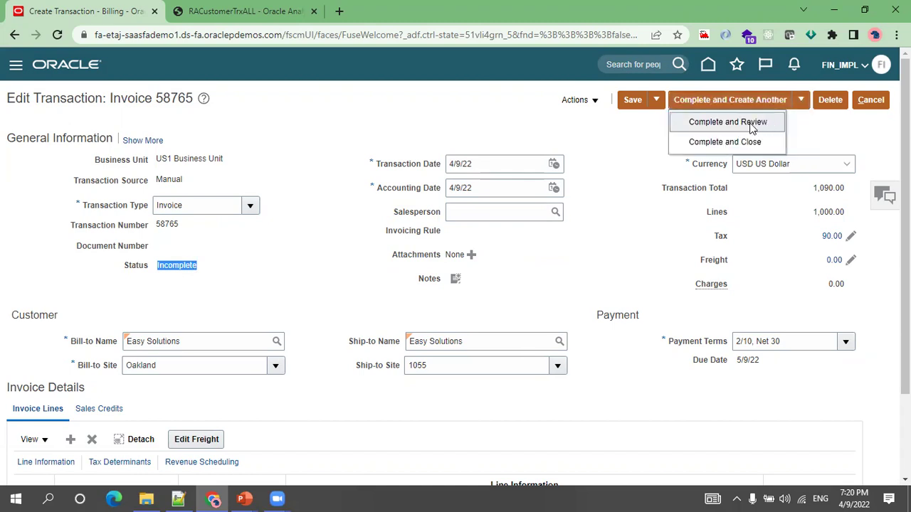
left_click(728, 122)
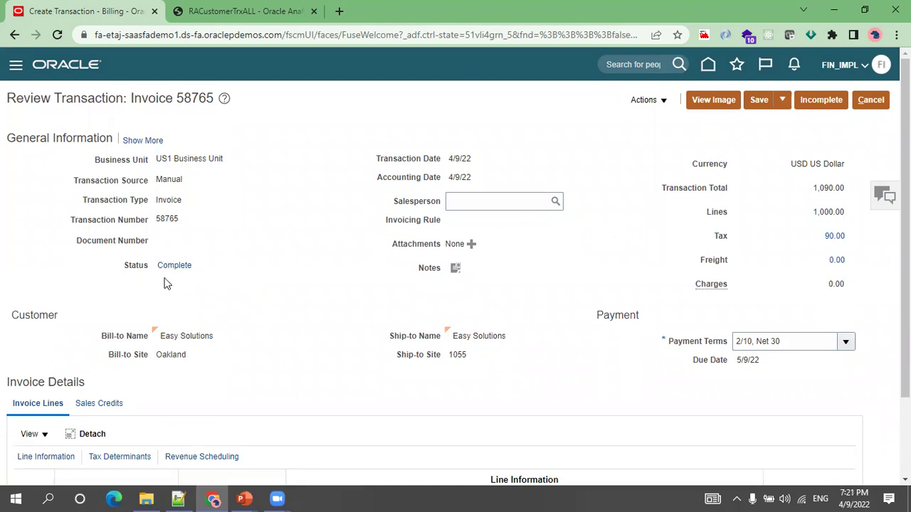
Step: View the image of the completed invoice, look through its addresses, totals and payment terms, and close it
left_click(704, 101)
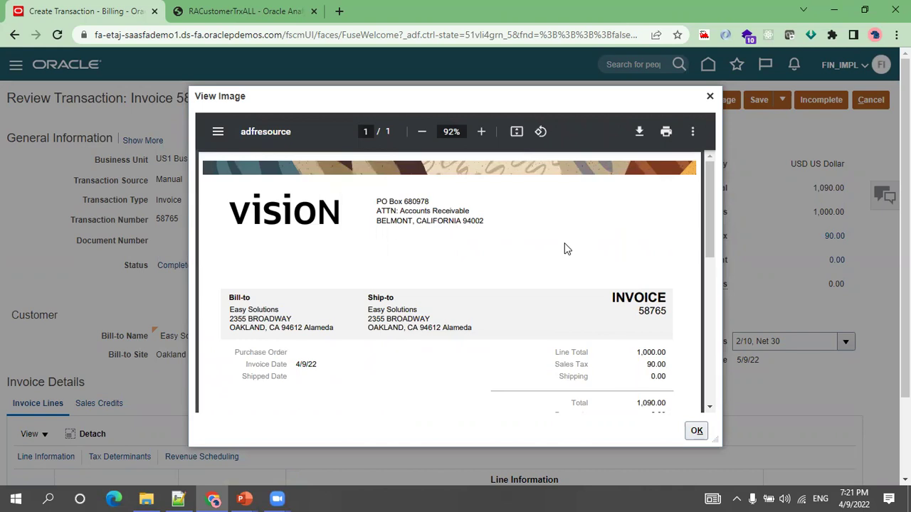
scroll(563, 285, "down", 5)
scroll(559, 311, "up", 5)
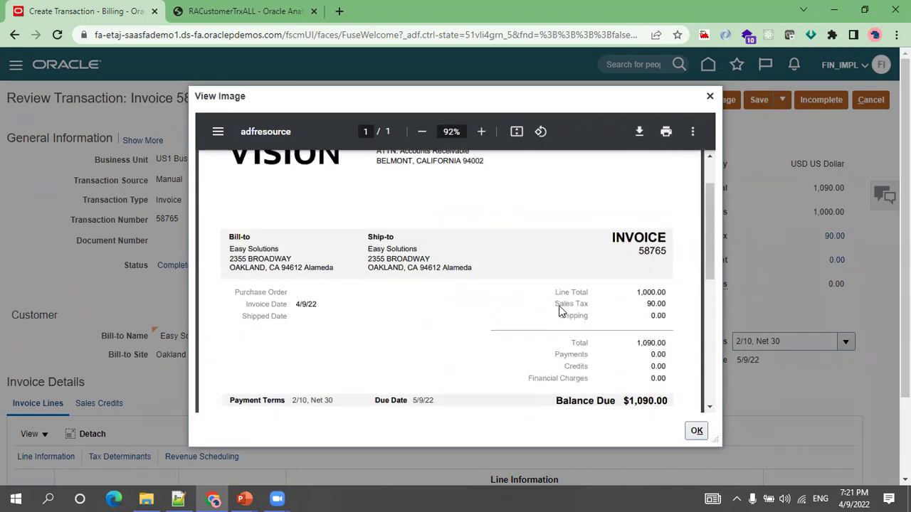
left_click(710, 96)
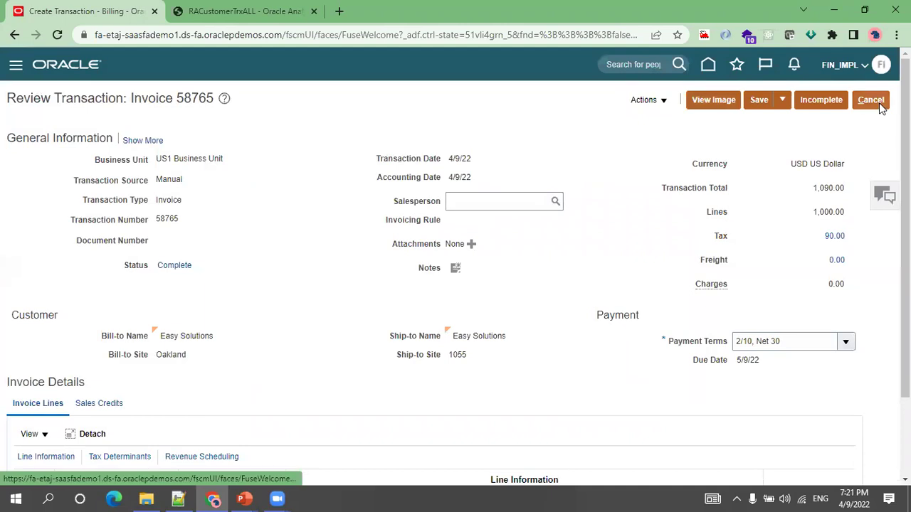
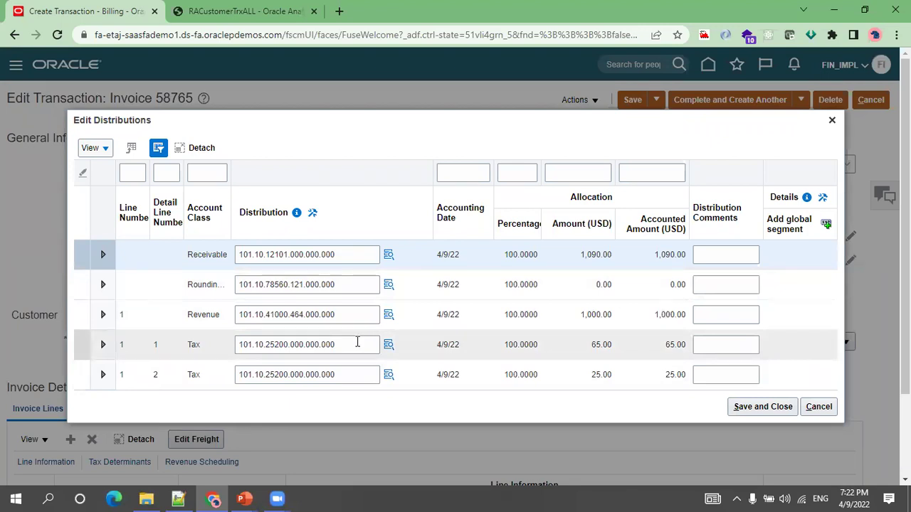
Step: Close the invoice distributions without saving, switch to the PowerPoint slide show and advance to the AR Invoice Tables slide
left_click(826, 416)
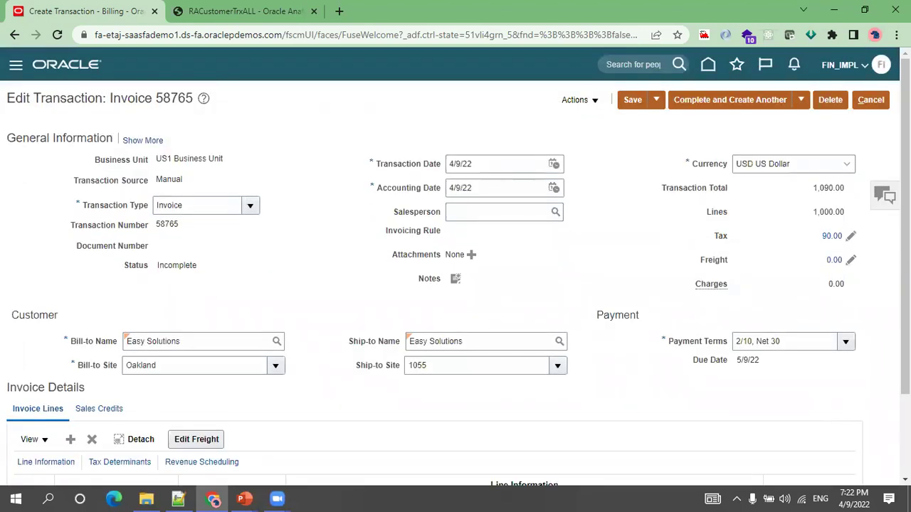
left_click(242, 499)
left_click(269, 464)
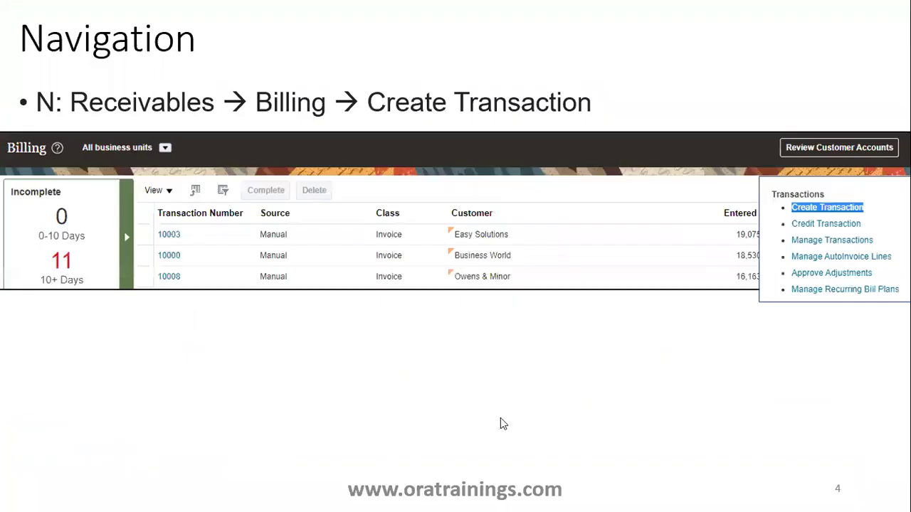
left_click(510, 419)
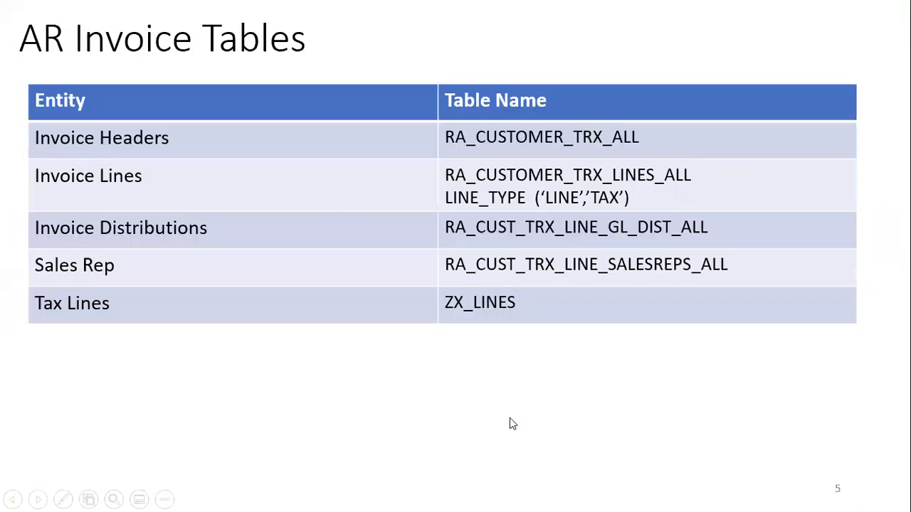